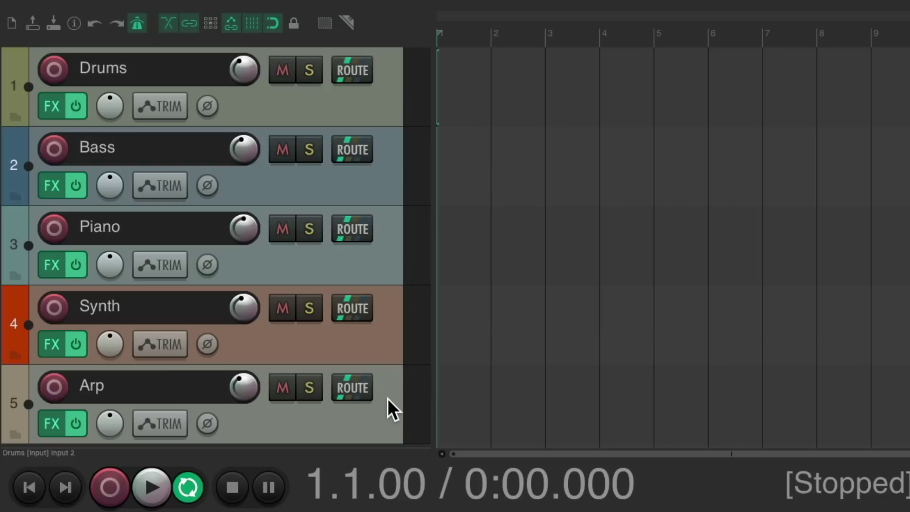
Select all five tracks from Drums through Arp and arm them for recording
left_click(385, 112)
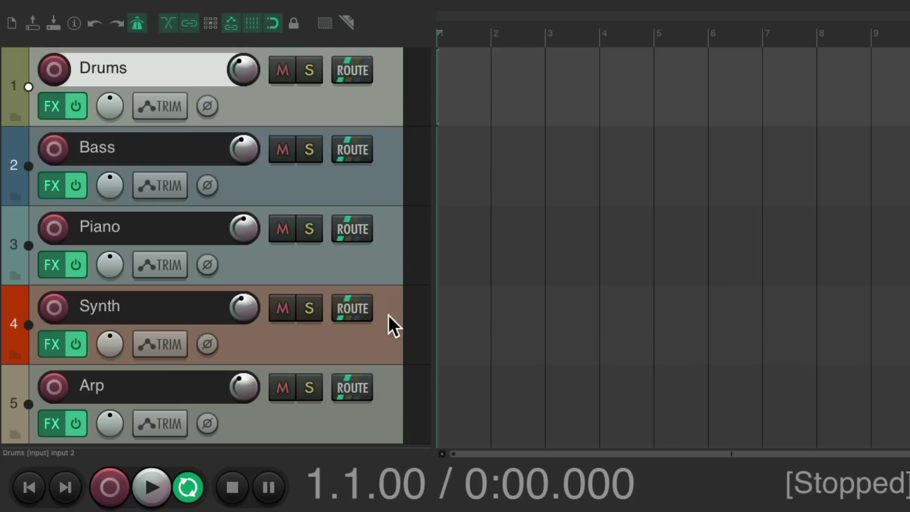
left_click(386, 408, "shift")
left_click(55, 71)
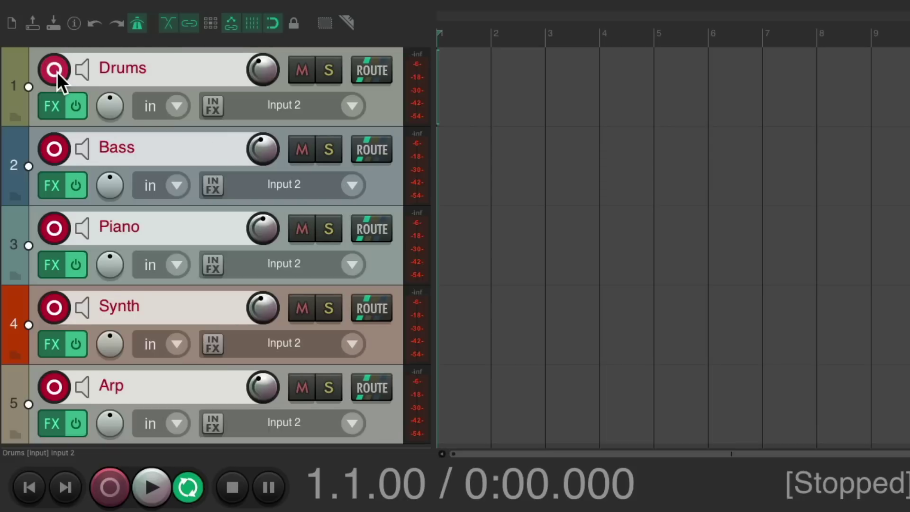
Set the input of the five selected tracks to all MIDI inputs on Channel 1
left_click(353, 107)
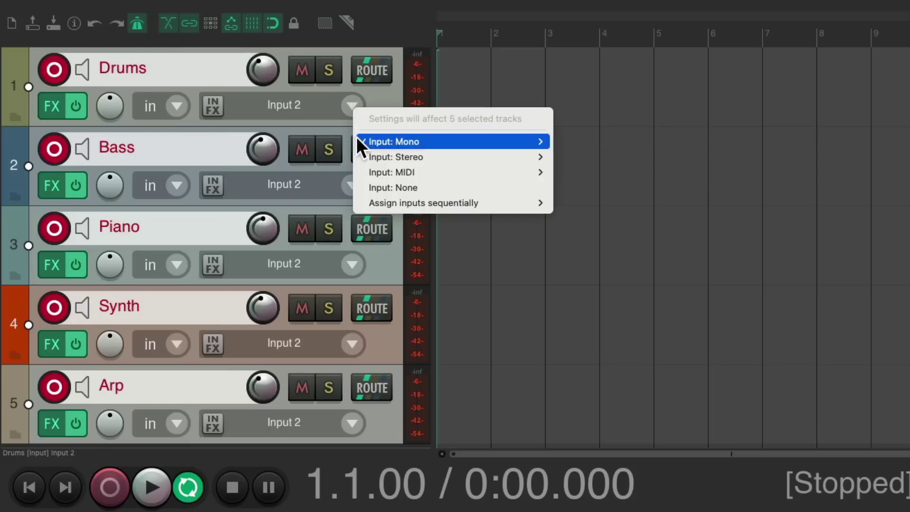
mouse_move(357, 173)
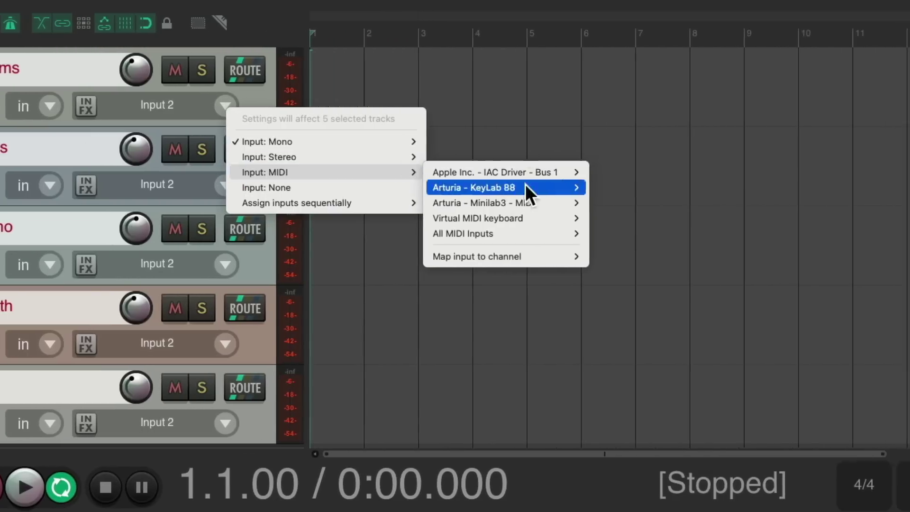
mouse_move(574, 234)
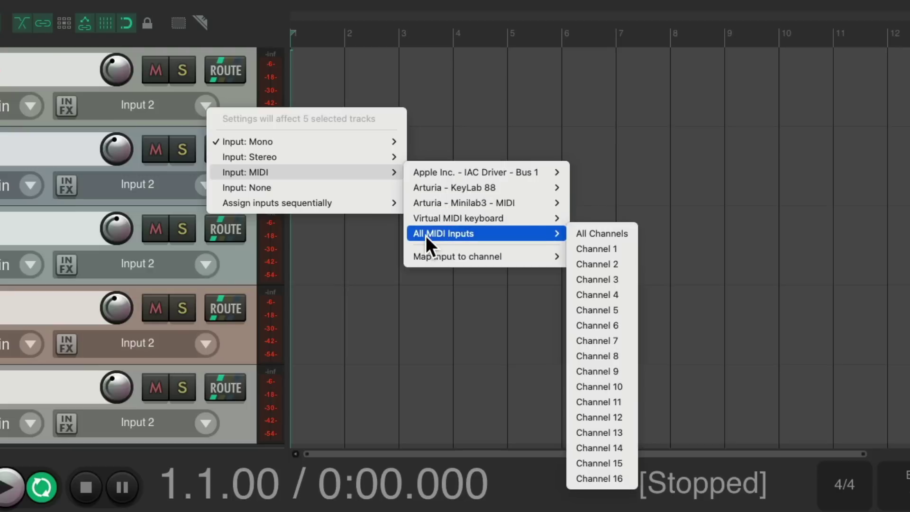
left_click(574, 233)
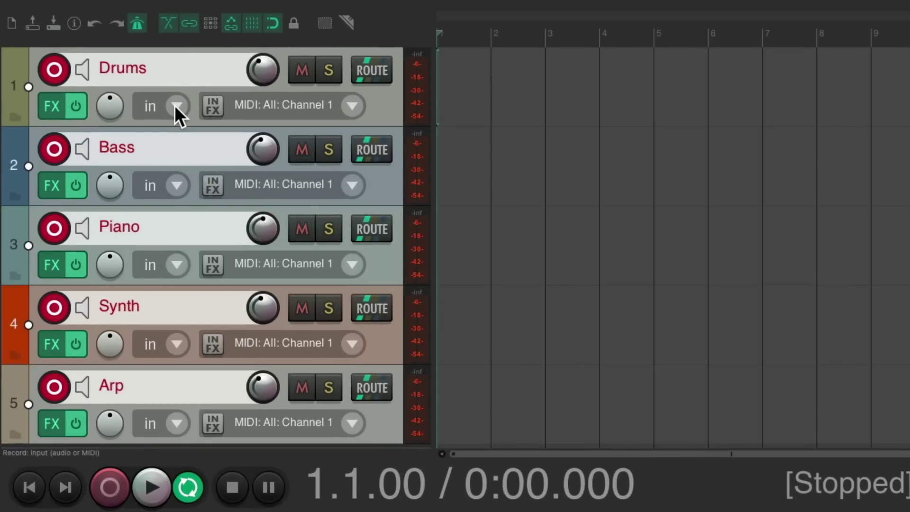
Set the five selected tracks' record mode to MIDI overdub and enable automatic record-arm when a track is selected
left_click(124, 74)
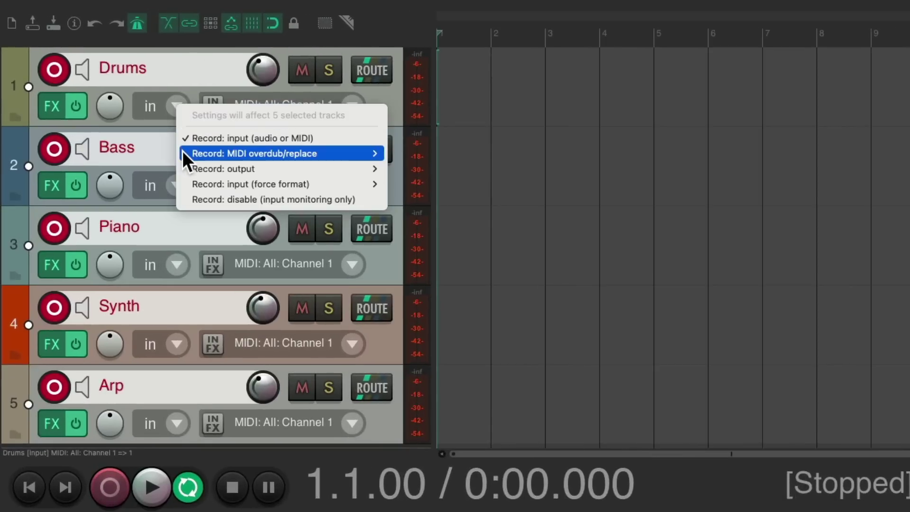
mouse_move(183, 149)
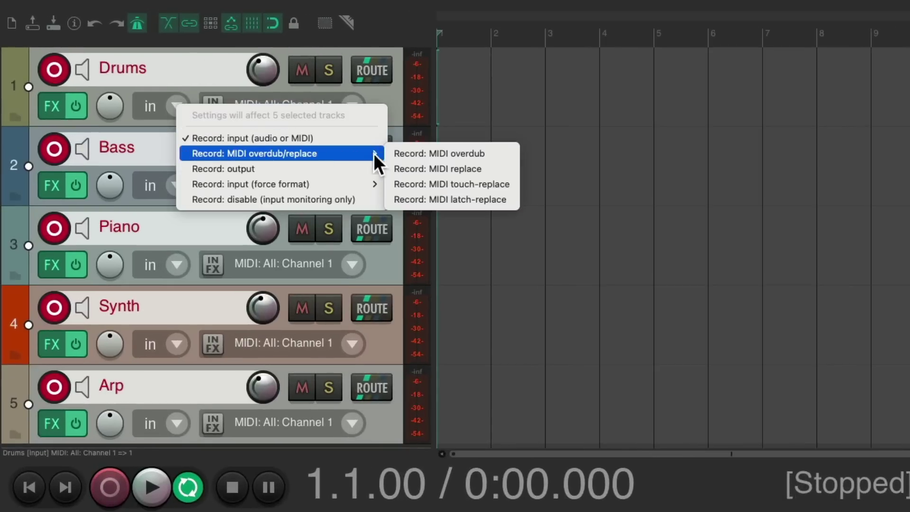
left_click(394, 153)
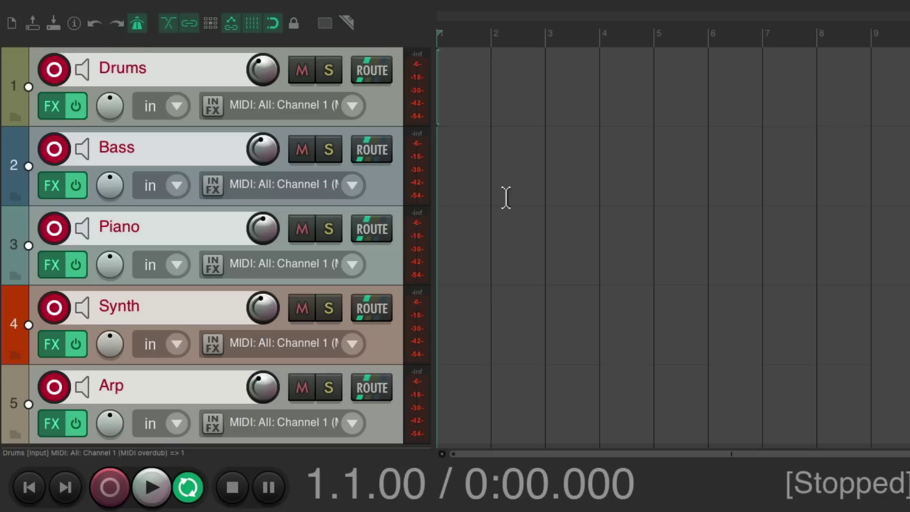
right_click(380, 107)
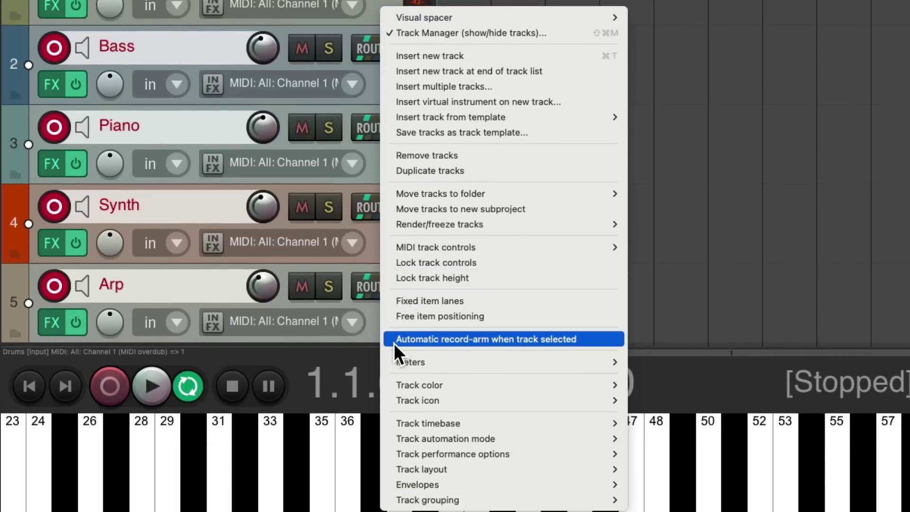
left_click(394, 339)
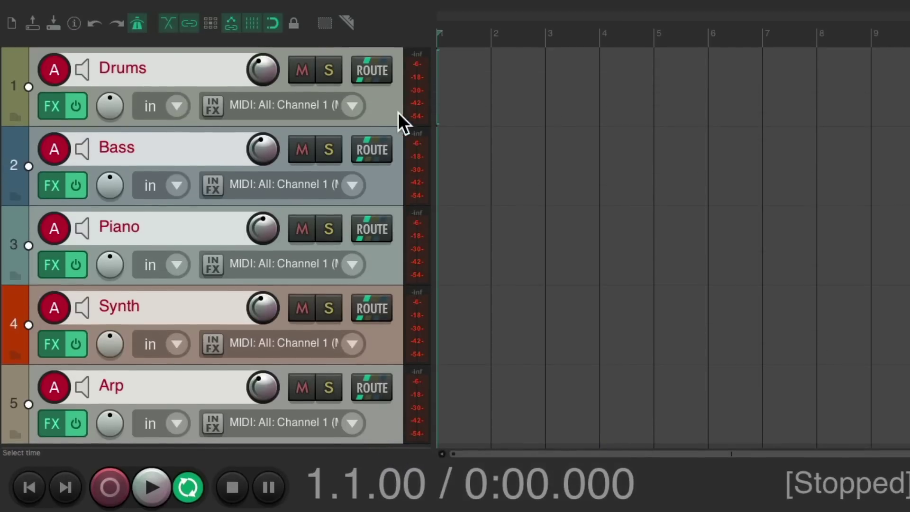
Select only the Drums track and audition its sounds on the virtual keyboard with C2, D2, D#2 and F#2
left_click(381, 107)
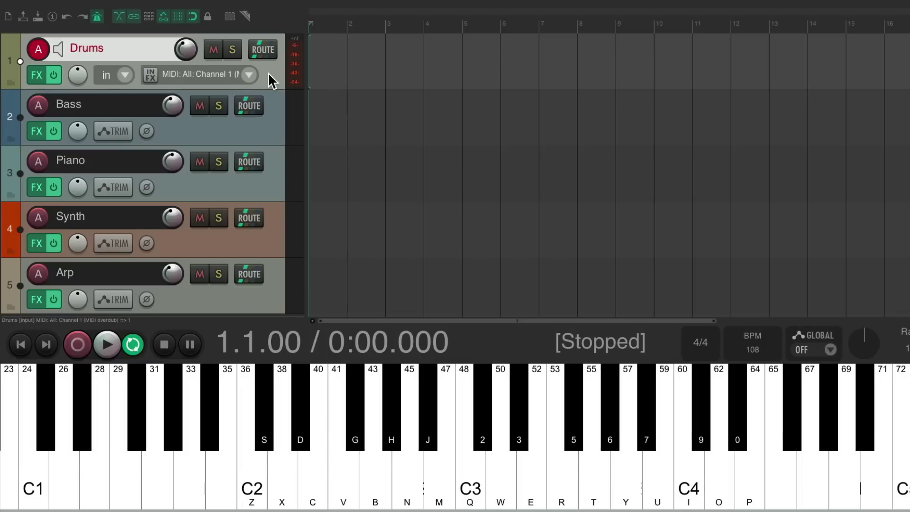
key("z")
key("x")
key("d")
key("g")
Select the Bass track and audition its instrument with notes such as E2, E3, B2 and C3
left_click(270, 118)
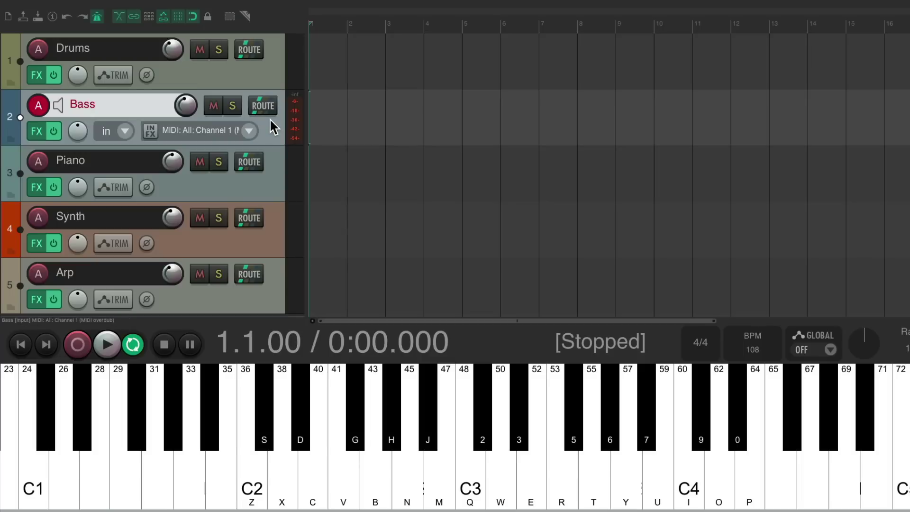
key("c")
key("e")
key("m")
key("q")
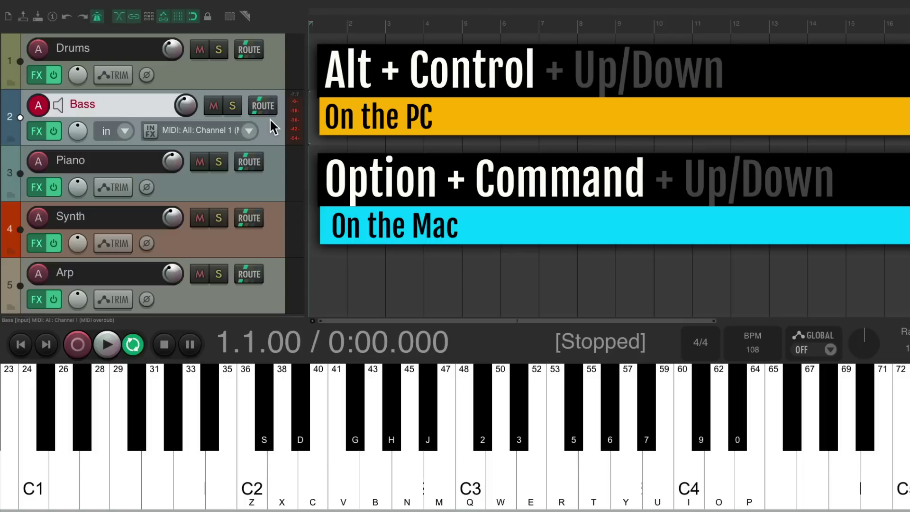
Move the track selection step by step from Bass down to Arp and back up to Drums
key("ctrl+alt+Down")
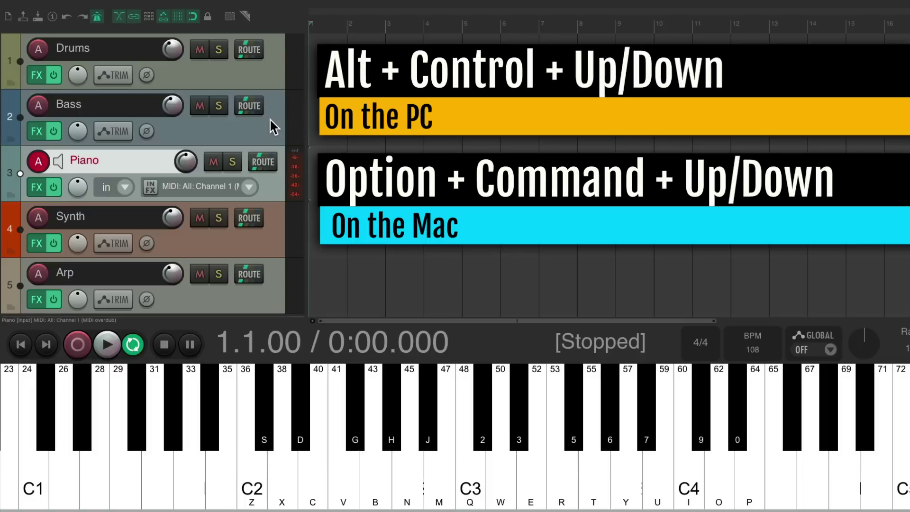
key("ctrl+alt+Down")
key("ctrl+alt+Down")
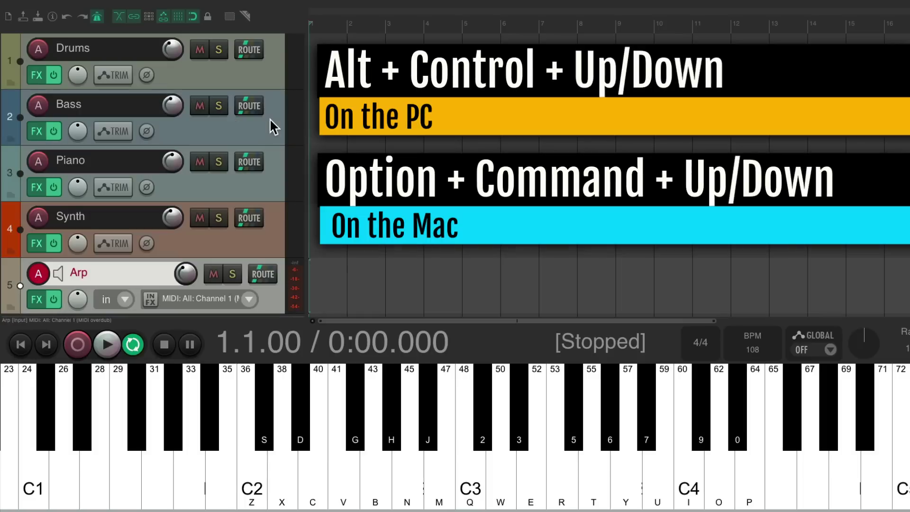
key("ctrl+alt+Up")
key("ctrl+alt+Up")
key("ctrl+alt+Up")
key("ctrl+alt+Up")
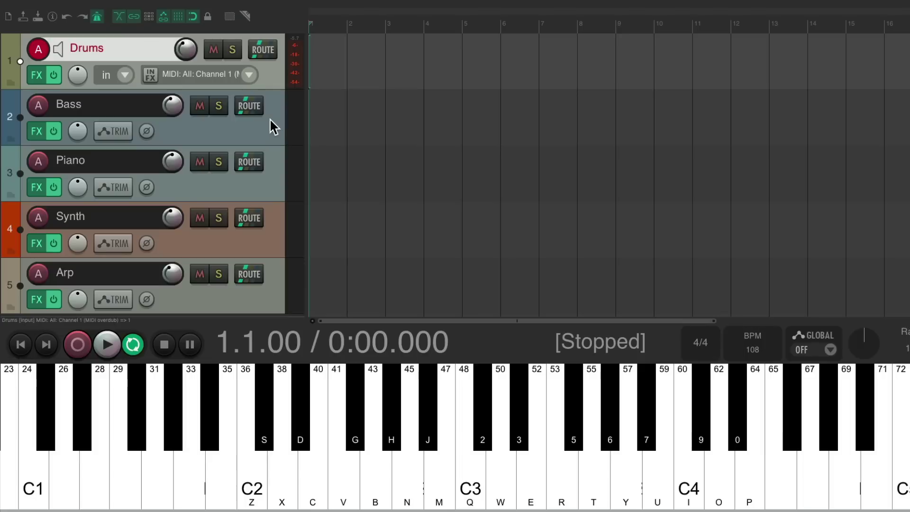
Cycle the armed track selection from Drums to Arp and back, and finish on Arp
key("ctrl+alt+Down")
key("ctrl+alt+Down")
key("ctrl+alt+Down")
key("ctrl+alt+Down")
key("ctrl+alt+Up")
key("ctrl+alt+Up")
key("ctrl+alt+Up")
key("ctrl+alt+Up")
key("ctrl+alt+Down")
key("ctrl+alt+Down")
key("ctrl+alt+Down")
key("ctrl+alt+Down")
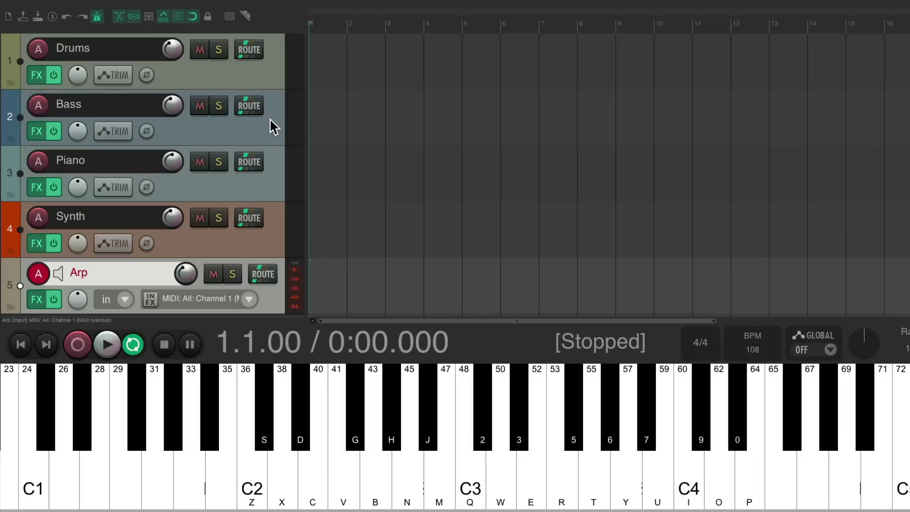
Audition the Arp track with E2 and move up to the Synth track to play E2, A2 and E3
key("c")
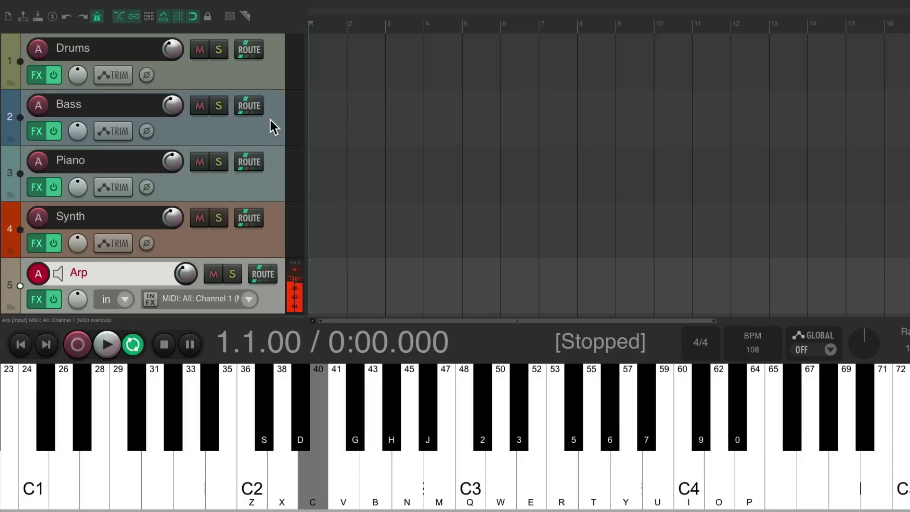
key("ctrl+alt+Up")
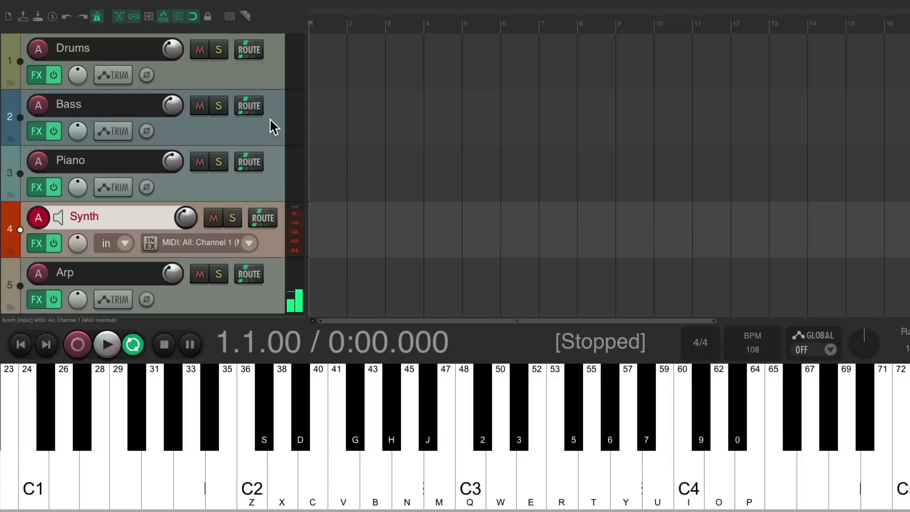
key("c")
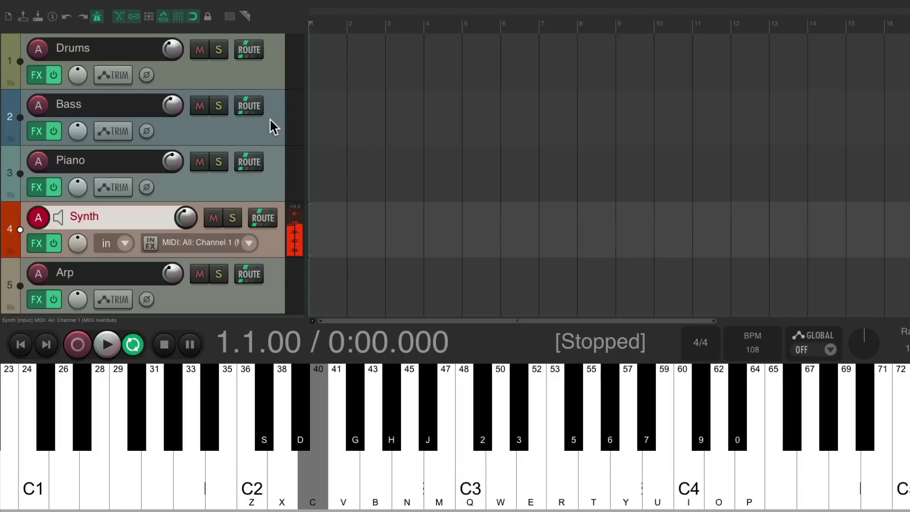
key("n")
key("e")
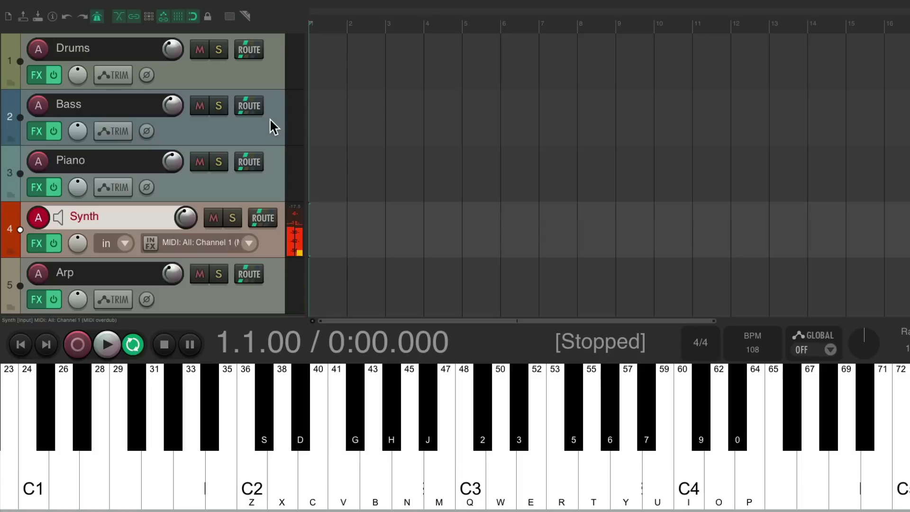
Move up to the Piano track and audition it with E3, D3, C3, G2 and A2
key("ctrl+alt+Up")
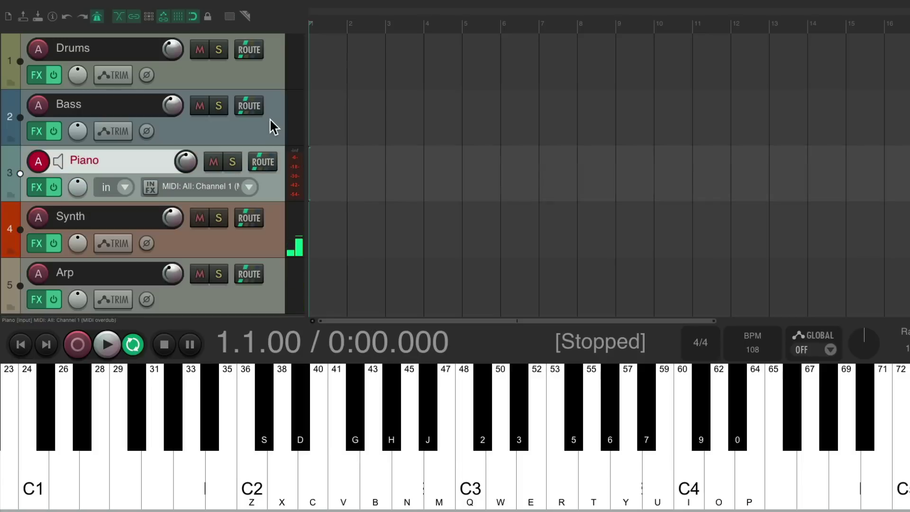
key("e")
key("w")
key("q")
key("b")
key("n")
Move up to the Bass track and audition it with E2 and B2
key("ctrl+alt+Up")
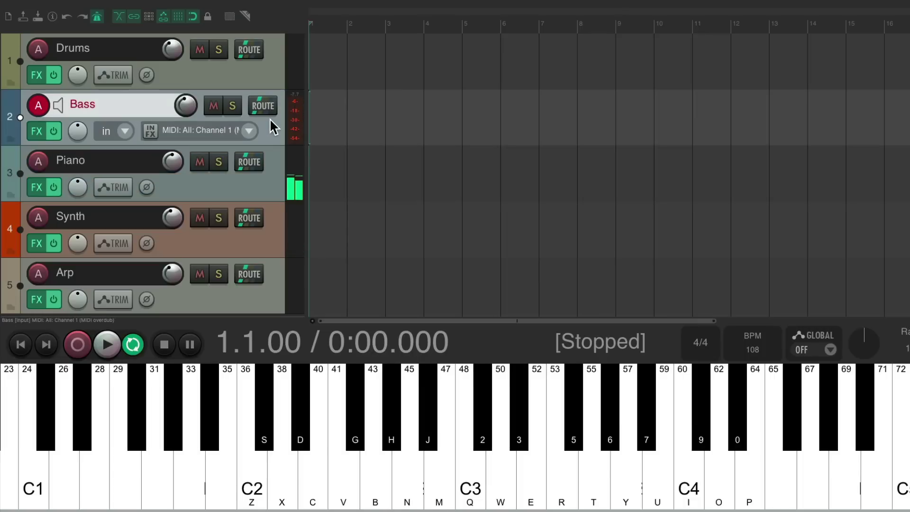
key("c")
key("m")
Move up to the Drums track and play its C2, D2, D#2 and F#2 sounds
key("ctrl+alt+Up")
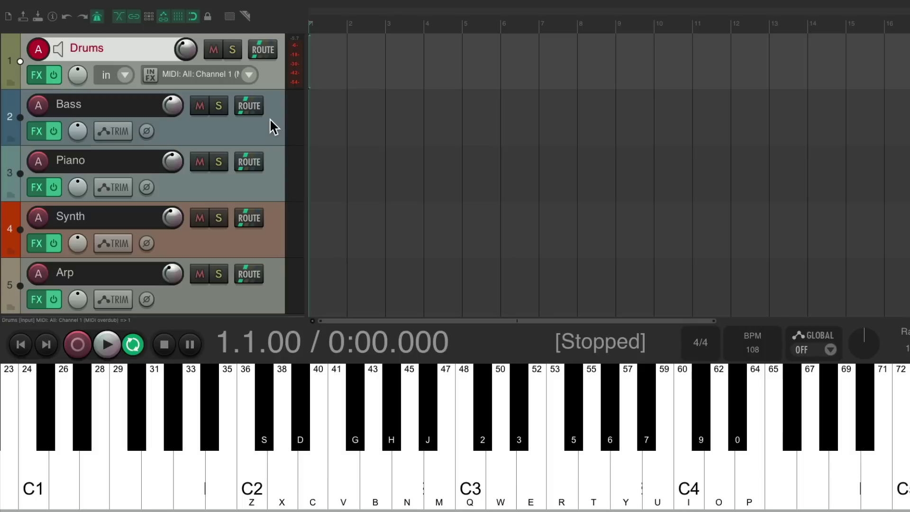
key("z")
key("x")
key("d")
key("g")
Select bars 1 to 4 on the timeline and create a region from the time selection
left_click_drag(311, 30, 460, 42)
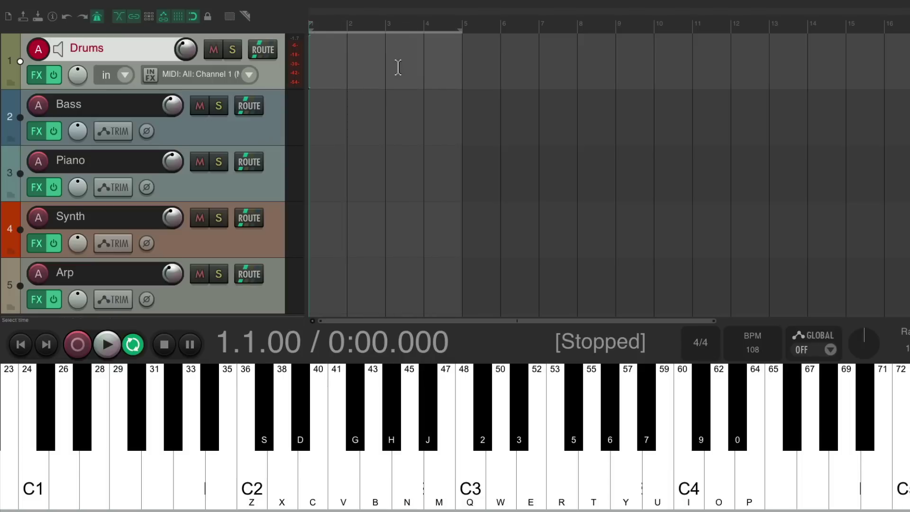
key("shift+r")
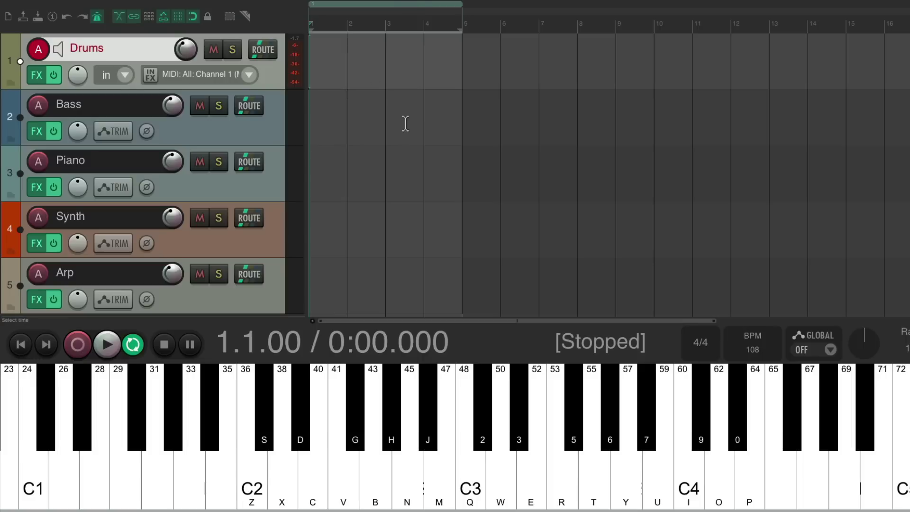
Try a second region over bars 5 to 8 by creating it and switching between regions, and undo its creation
left_click_drag(467, 27, 613, 28)
key("shift+r")
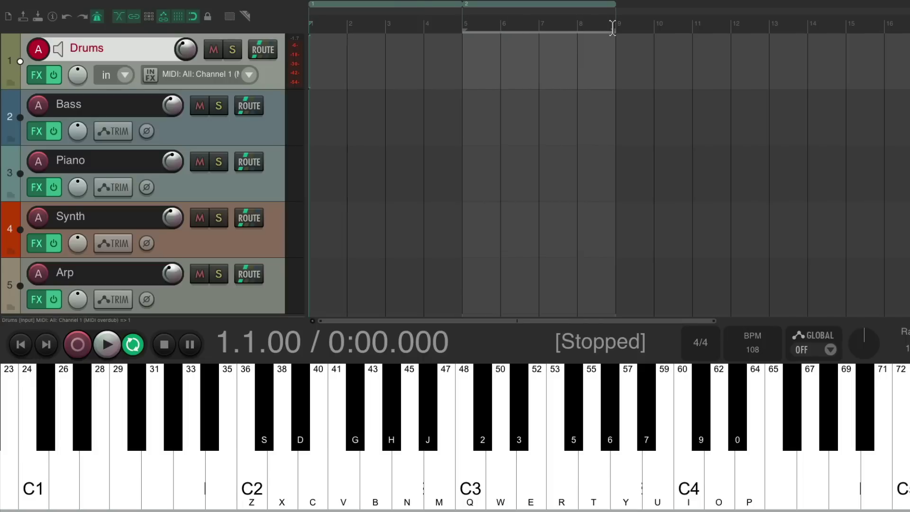
left_click(429, 10)
left_click(512, 8)
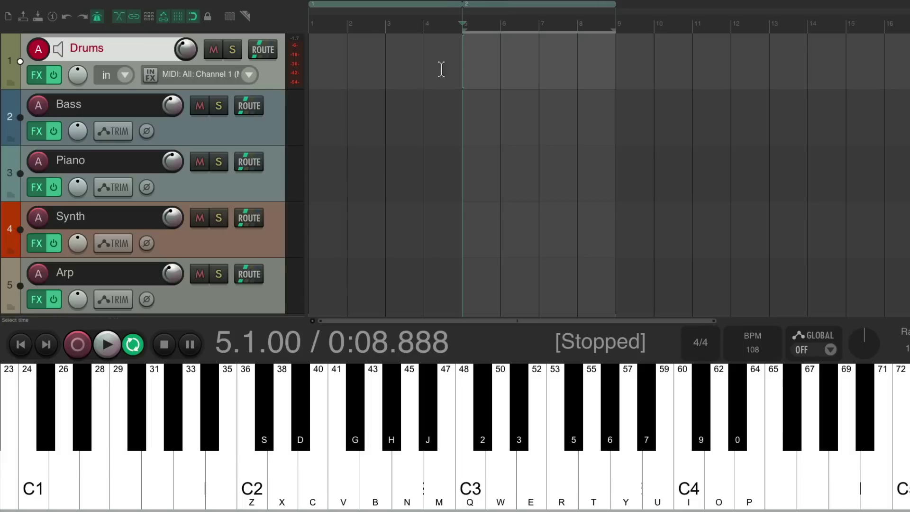
key("ctrl+z")
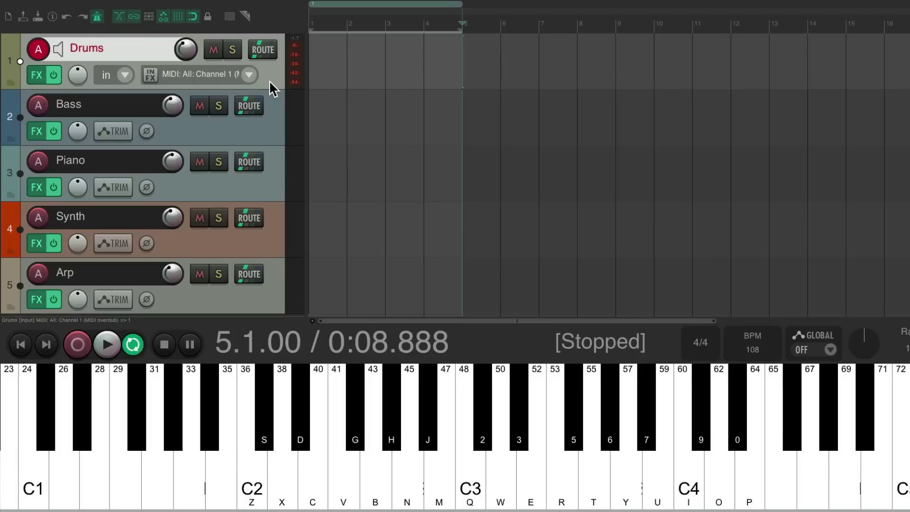
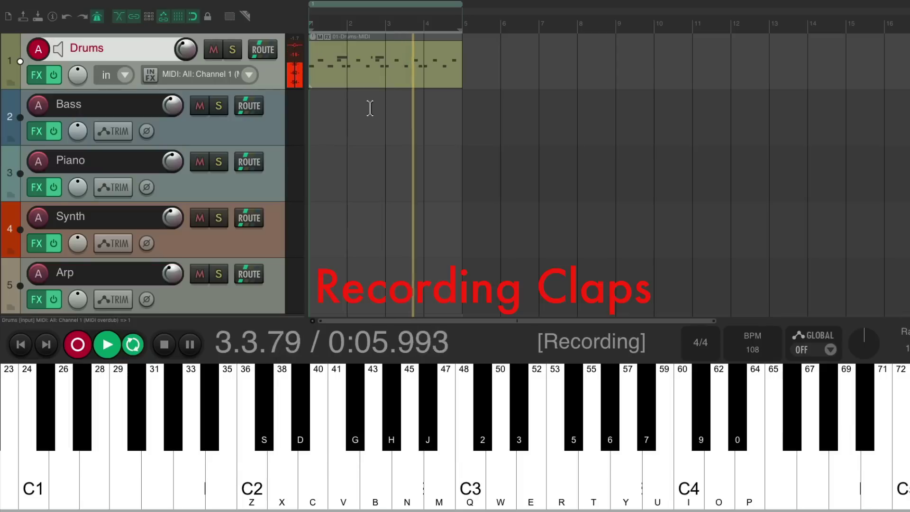
Overdub the remaining claps on D#2 onto the Drums track in the looped four-bar recording
key("d")
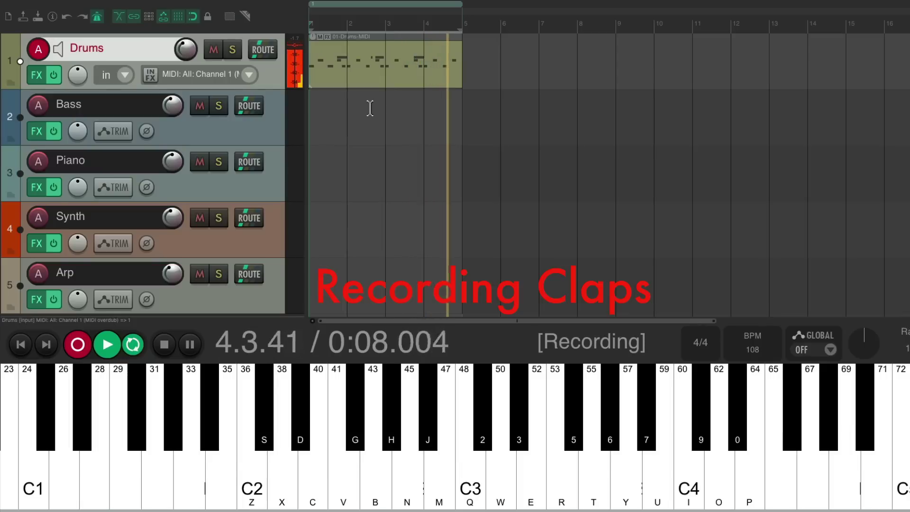
key("d")
Overdub a steady hi-hat pattern on F#2 across all four bars of the looped Drums recording
key("g")
key("g")
key("g")
key("g")
key("g")
key("g")
key("g")
key("g")
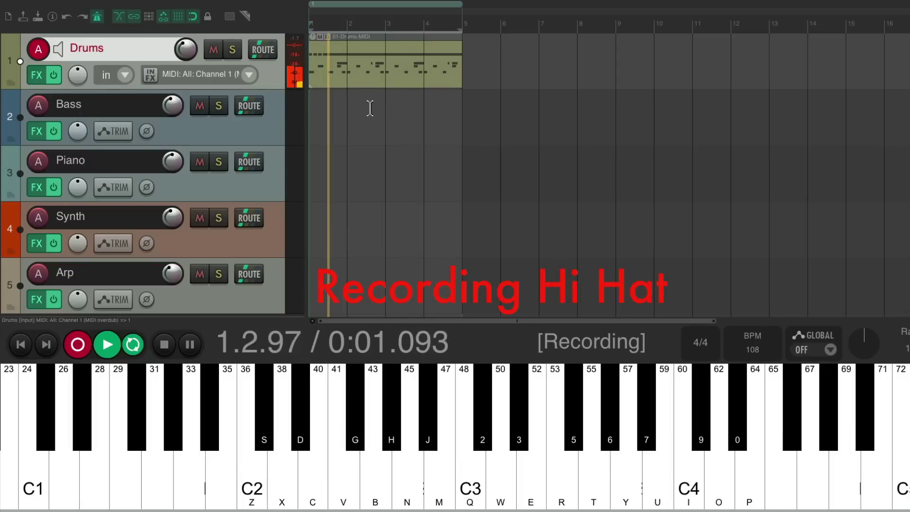
key("g")
key("g")
key("g")
key("g")
key("g")
key("g")
key("g")
key("g")
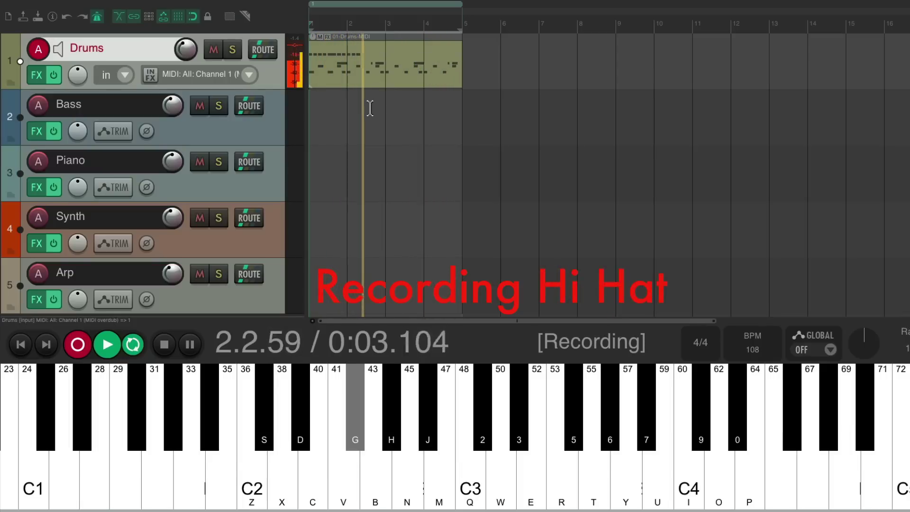
key("g")
key("g")
key("g")
key("g")
key("g")
key("g")
key("g")
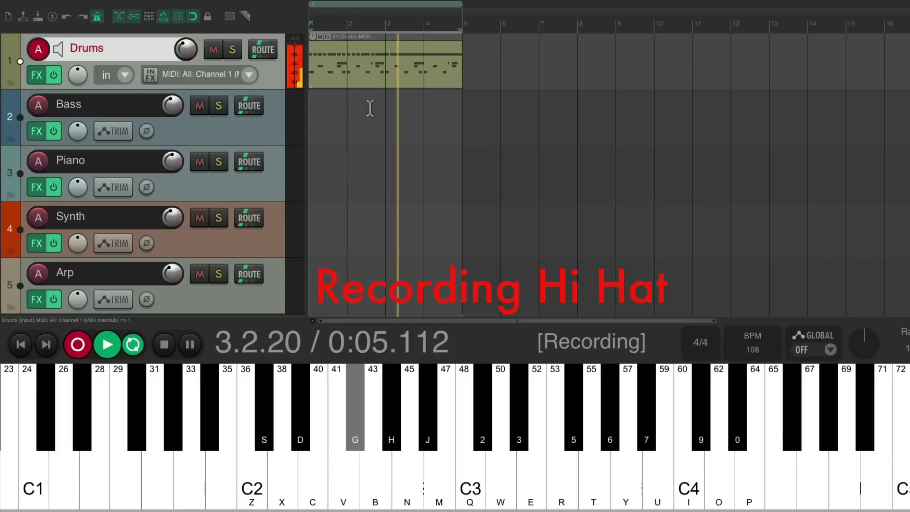
key("g")
key("g")
key("g")
key("g")
key("g")
key("g")
key("g")
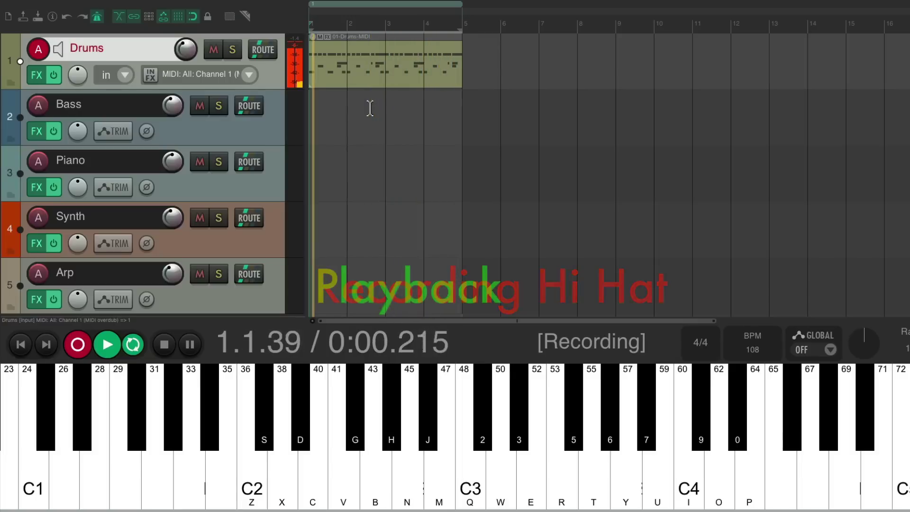
End the drum recording while the loop keeps playing, and stop playback with no track selected
key("ctrl+r")
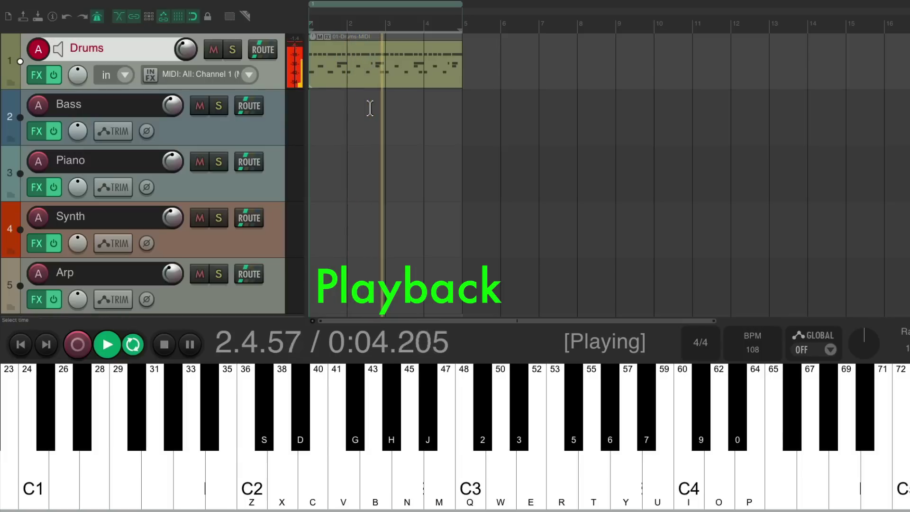
key("Escape")
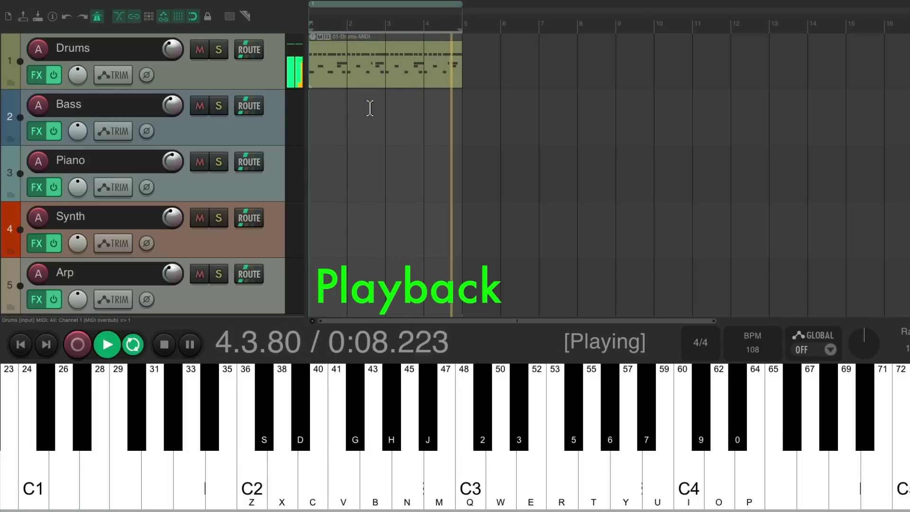
key("space")
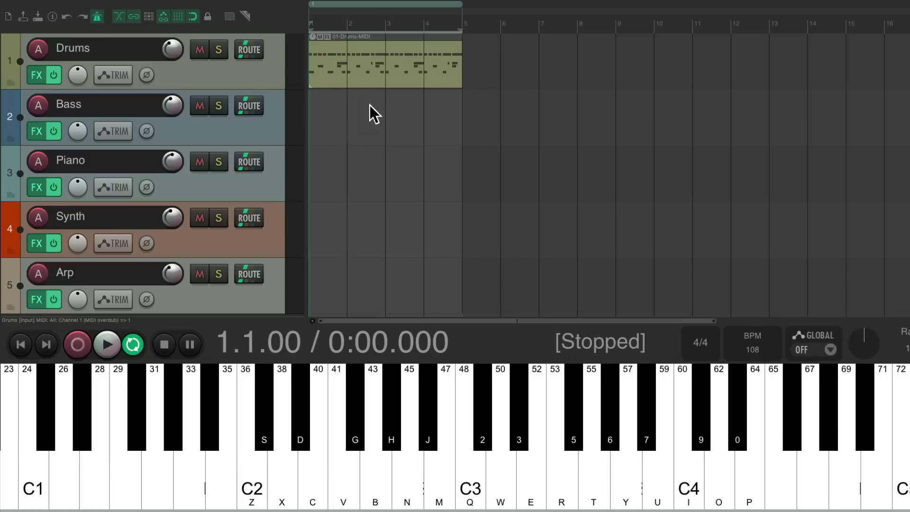
Select the Bass track and record bars 1 and 2 of the bass line using E2, E3, B2 and C3
key("Down")
key("Down")
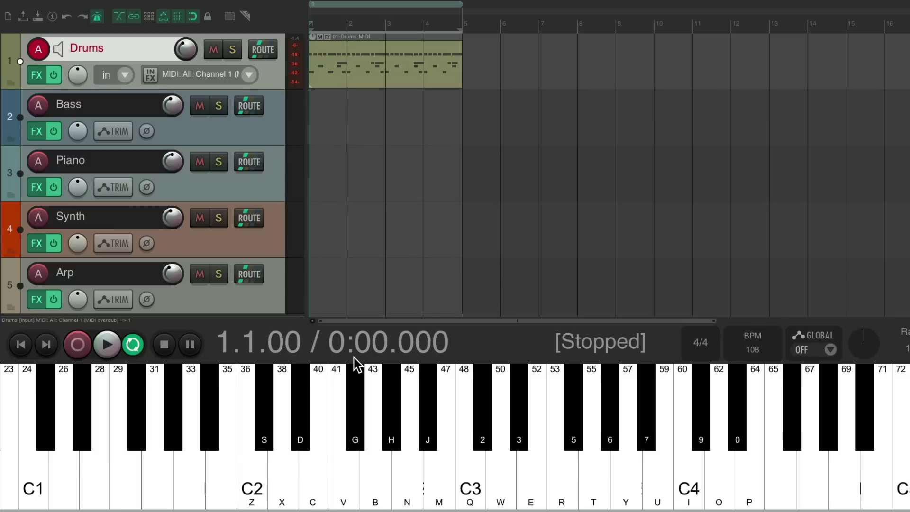
key("ctrl+r")
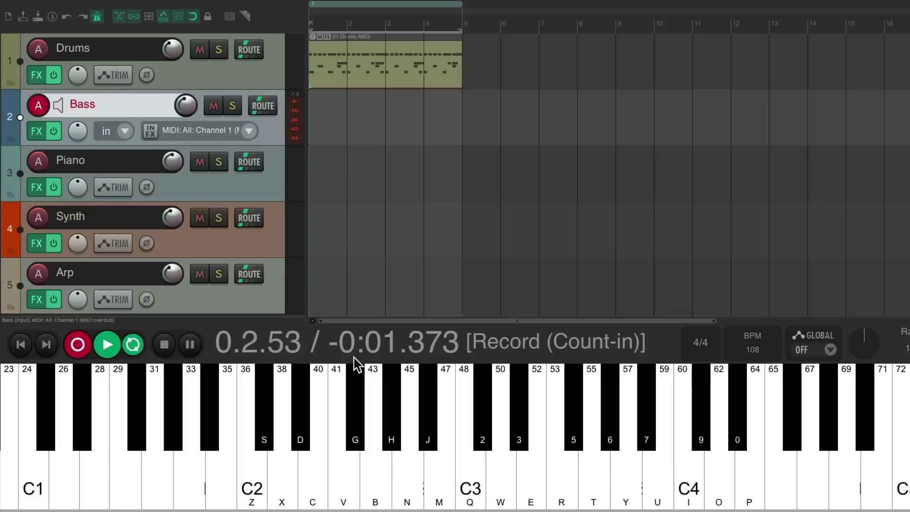
key("c")
key("e")
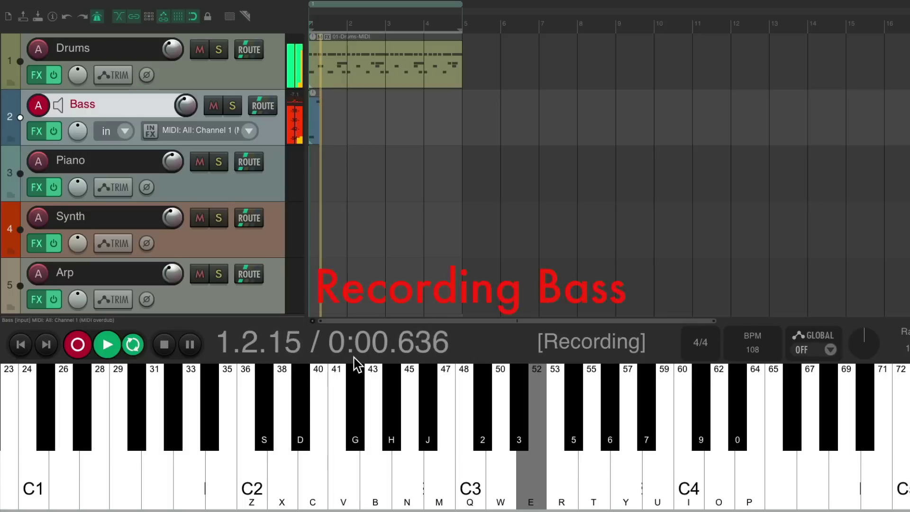
key("m")
key("m")
key("q")
key("m")
key("c")
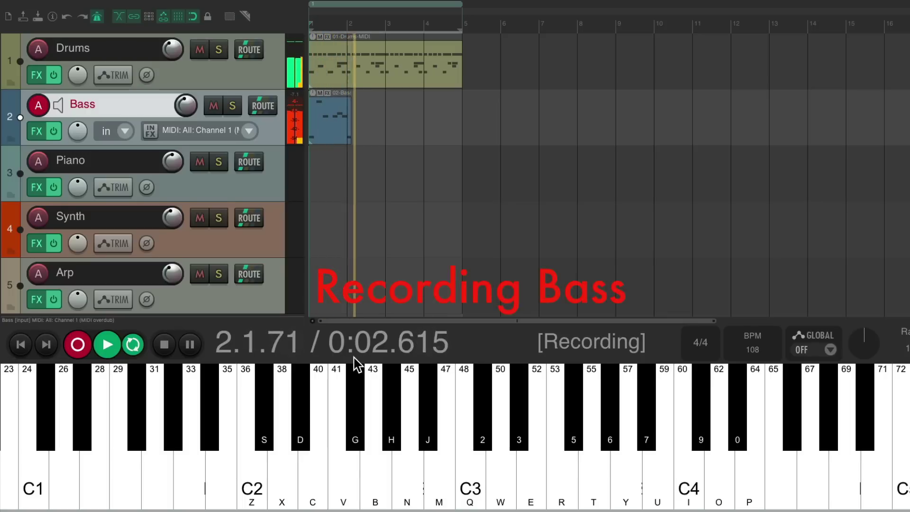
key("m")
key("q")
key("m")
Record bars 3 and 4 of the bass line using E2, B2, C3, D3 and A2, and stop the transport
key("c")
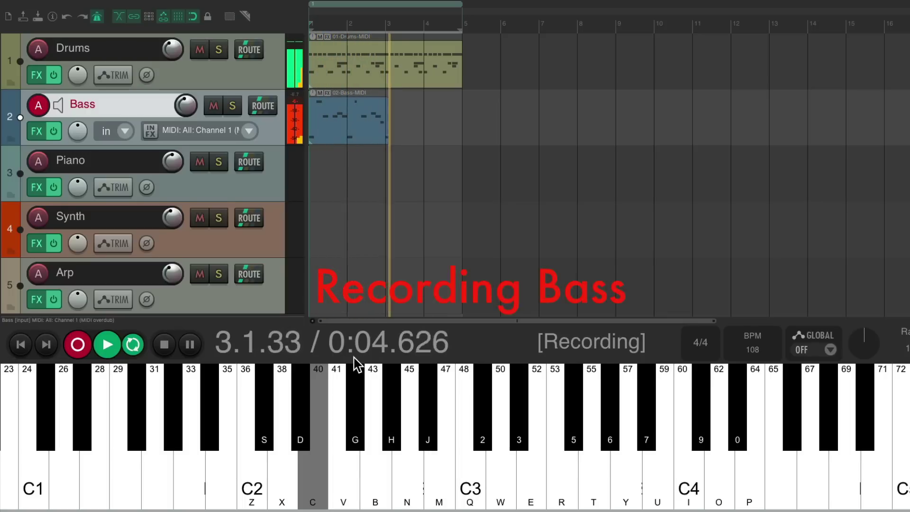
key("m")
key("m")
key("q")
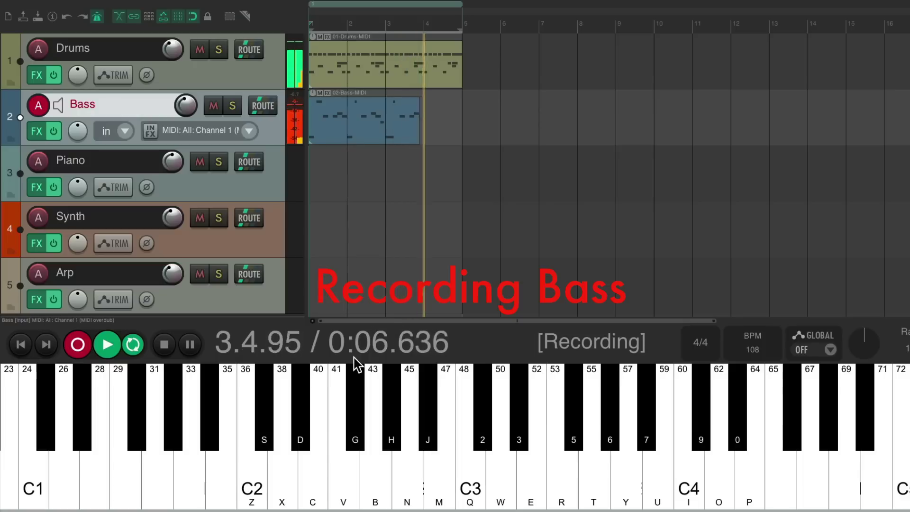
key("c")
key("m")
key("w")
key("q")
key("n")
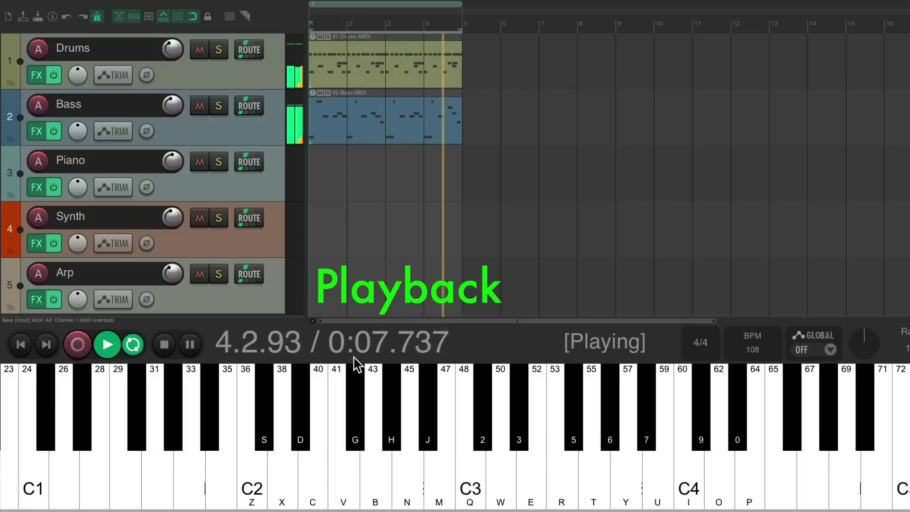
key("space")
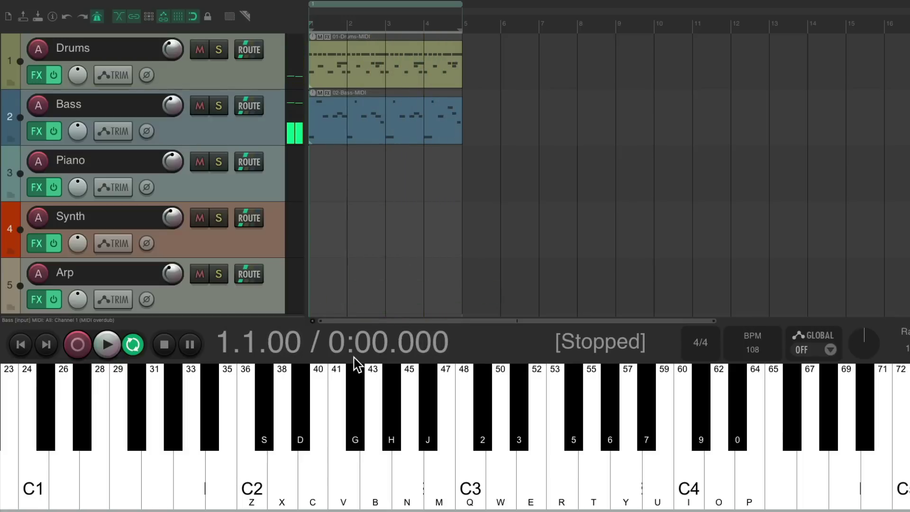
Select the Piano track and record E2, G2, A2, C3 and B2 over bars 1 and 2
key("Down")
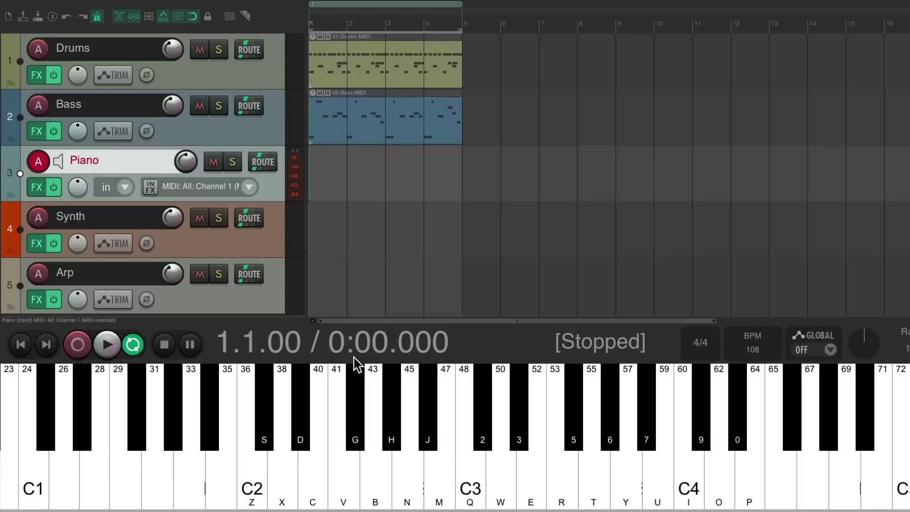
key("ctrl+r")
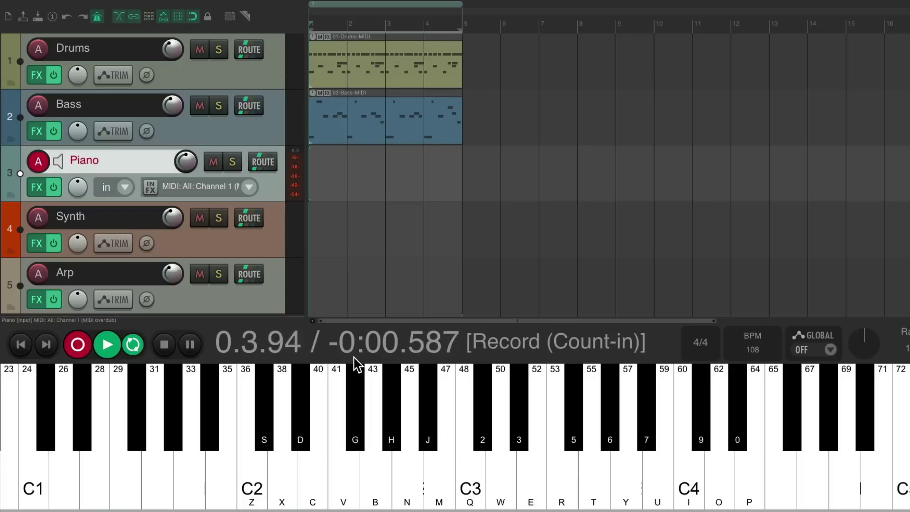
key("c")
key("b")
key("n")
key("q")
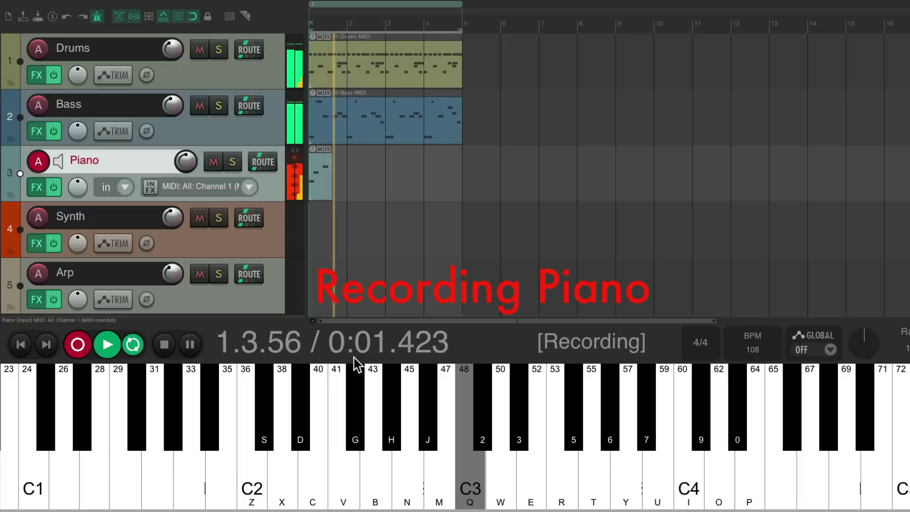
key("m")
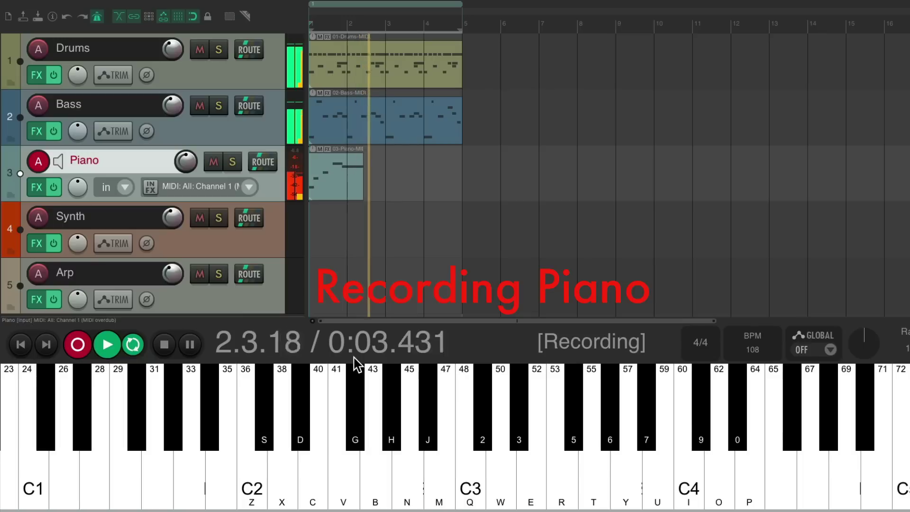
Record E2, G2, A2, B2 and a long E2 on the Piano track over bars 3 and 4, and stop the transport
key("c")
key("b")
key("n")
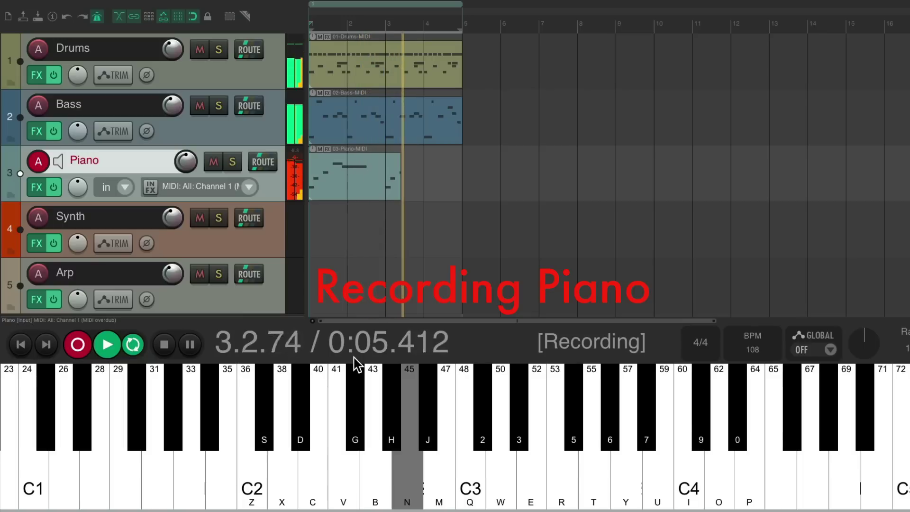
key("m")
key("c")
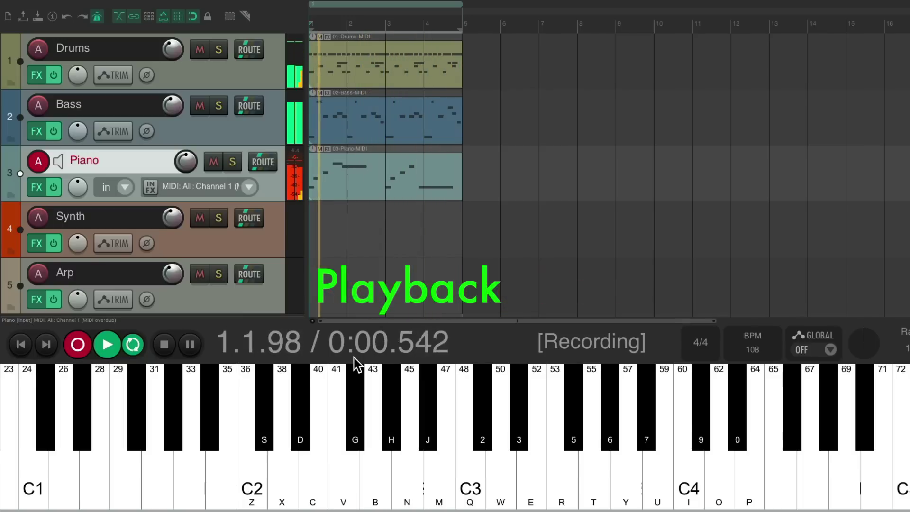
key("space")
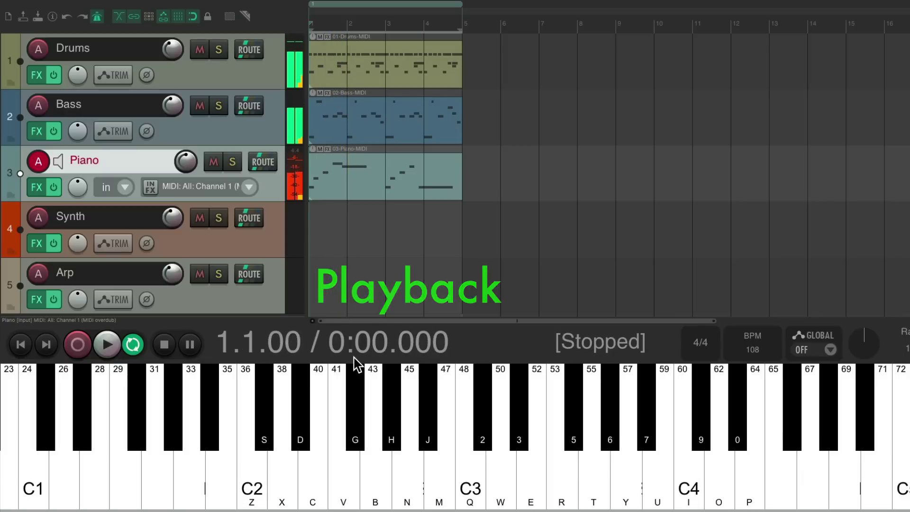
Select the Synth track and start its recording with sustained E2, C3 and B2 notes over bars 1 and 2
key("Down")
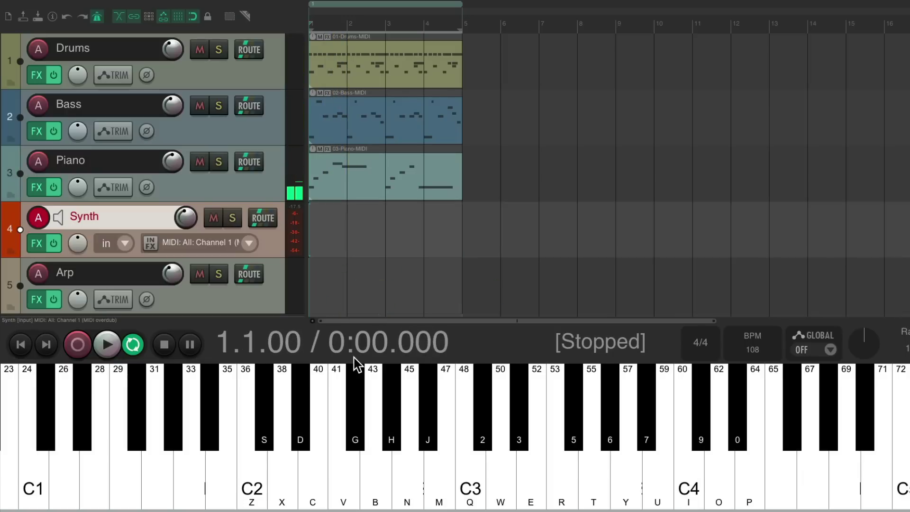
key("ctrl+r")
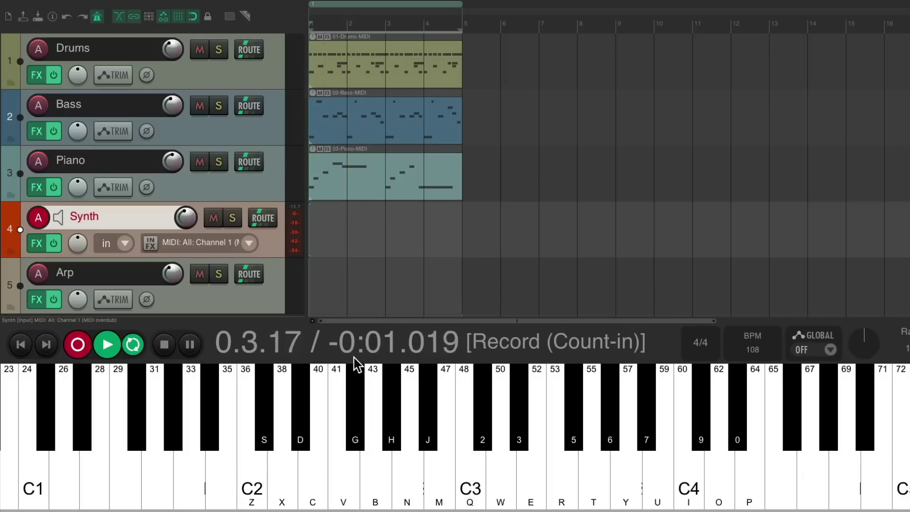
key("c")
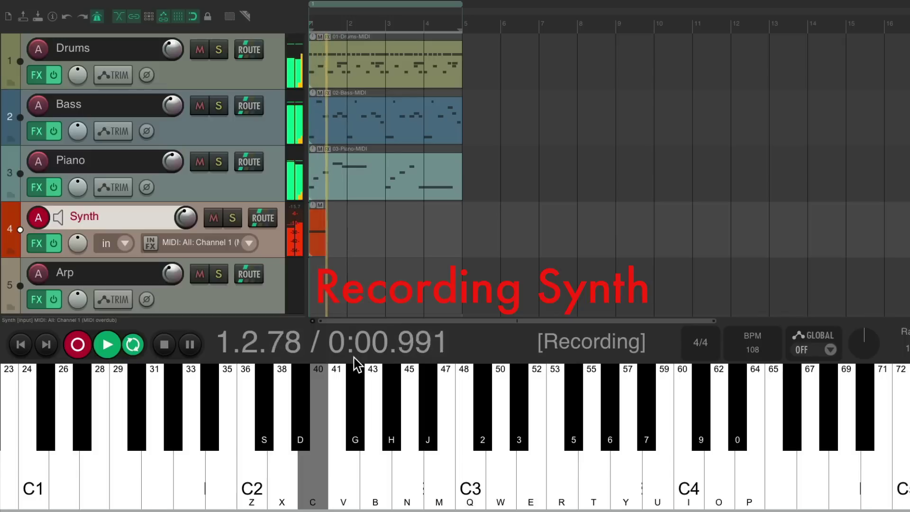
key("q")
key("m")
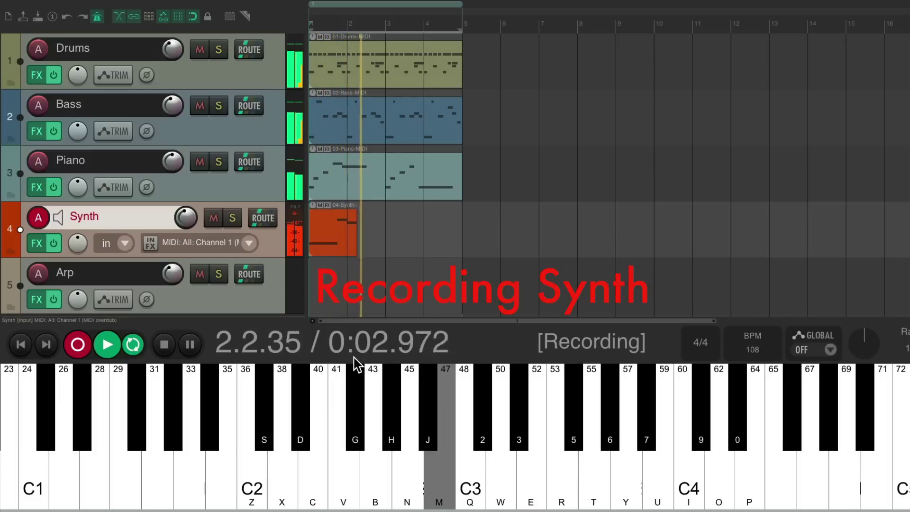
Continue the Synth part with G2, A2, B2 and E2 through bar 4, and stop the transport
key("b")
key("n")
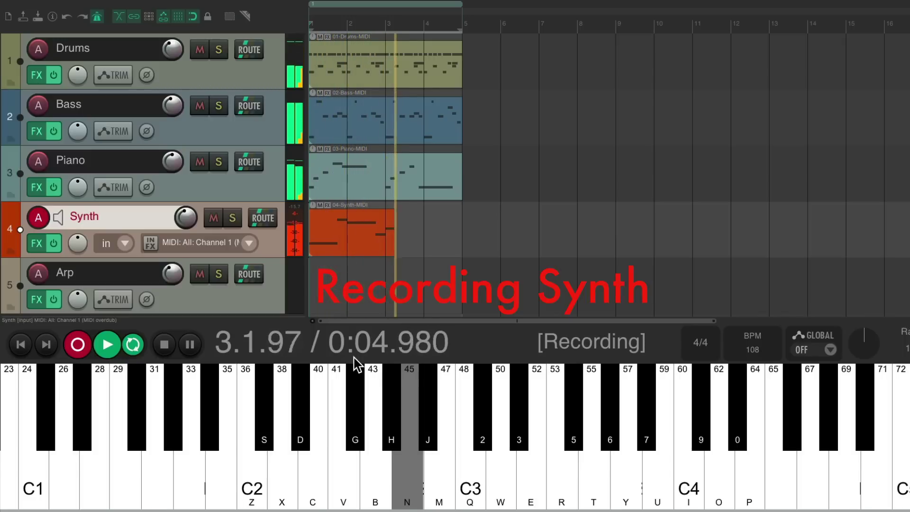
key("m")
key("c")
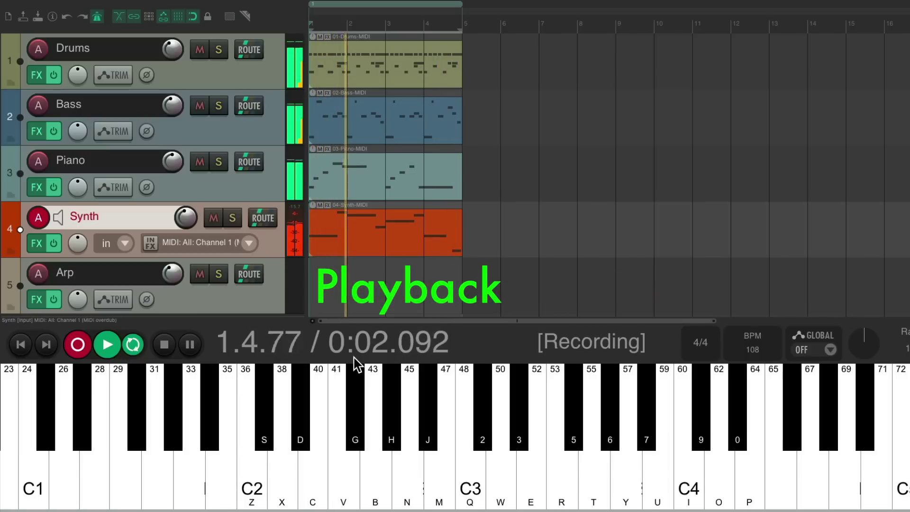
key("space")
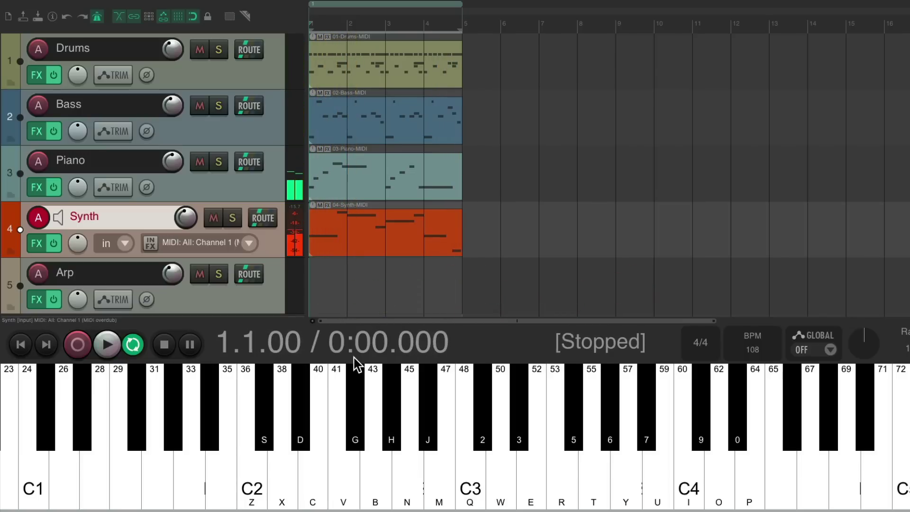
Select the Arp track and start its recording with sustained E2, F2, E2 and D2 notes over bars 1 and 2
key("Down")
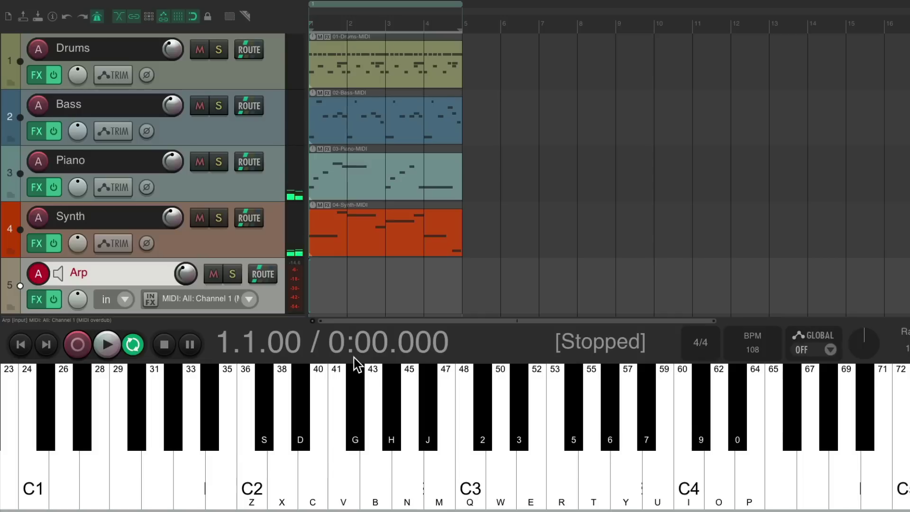
key("ctrl+r")
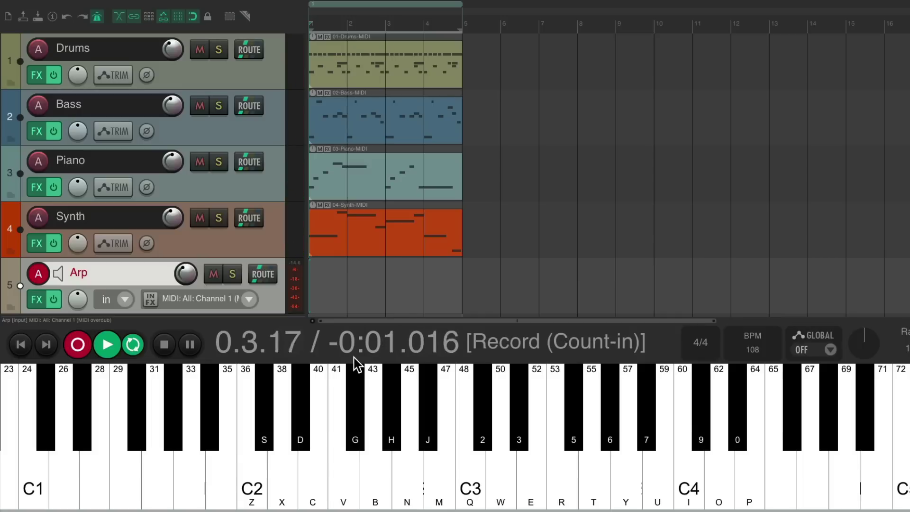
key("c")
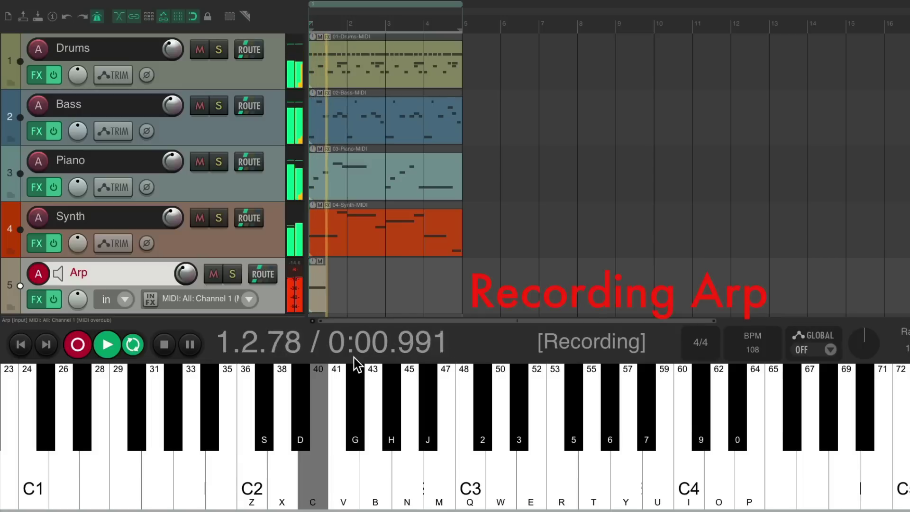
key("v")
key("c")
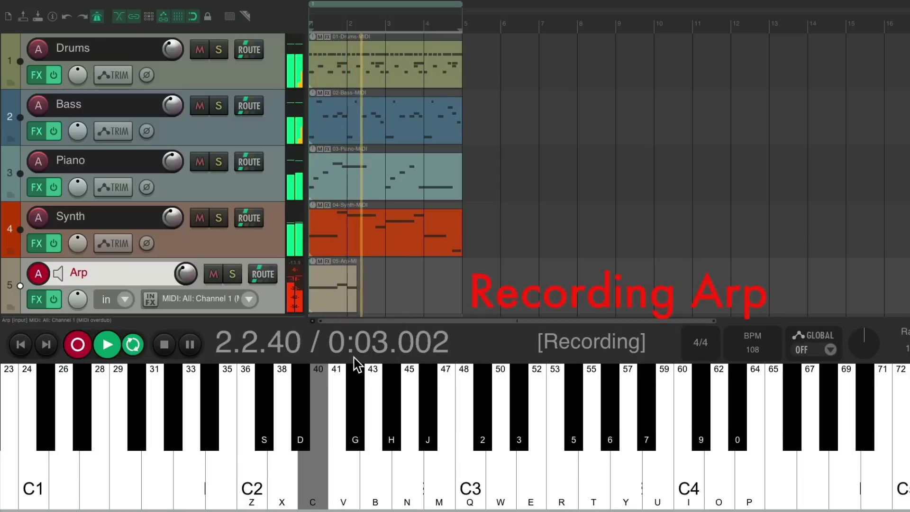
key("x")
Continue the Arp part with E2, F2, E2 and D2 over bars 3 and 4, and stop the transport
key("c")
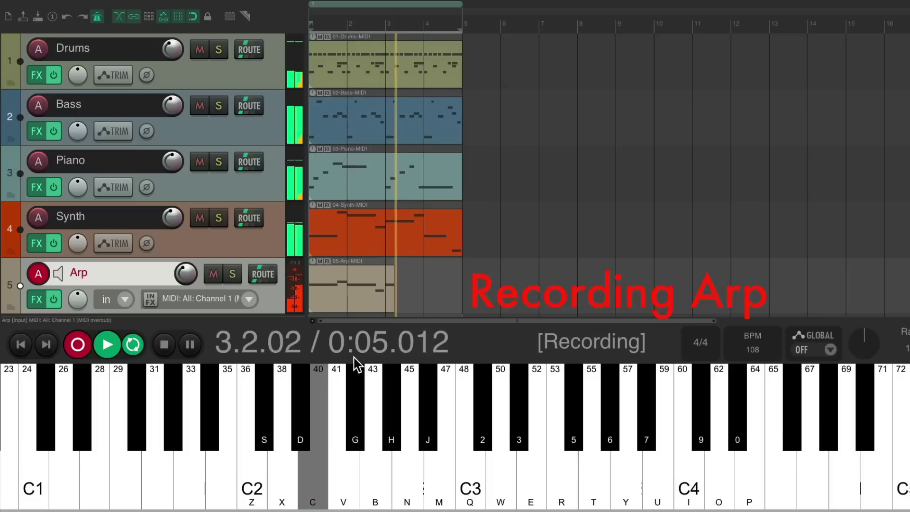
key("v")
key("c")
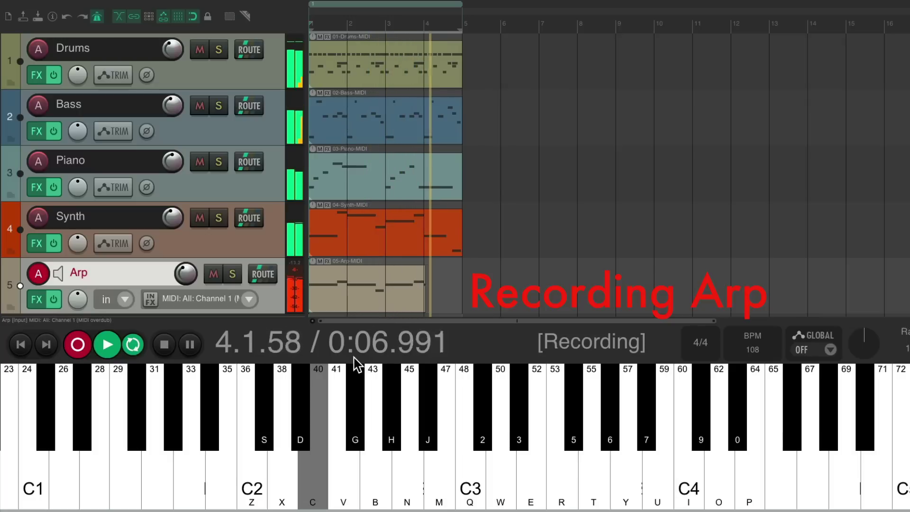
key("x")
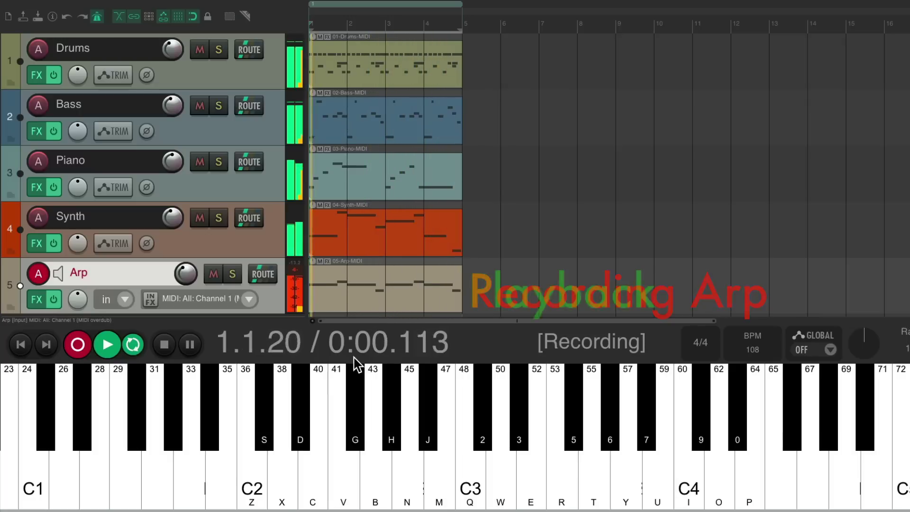
key("ctrl+r")
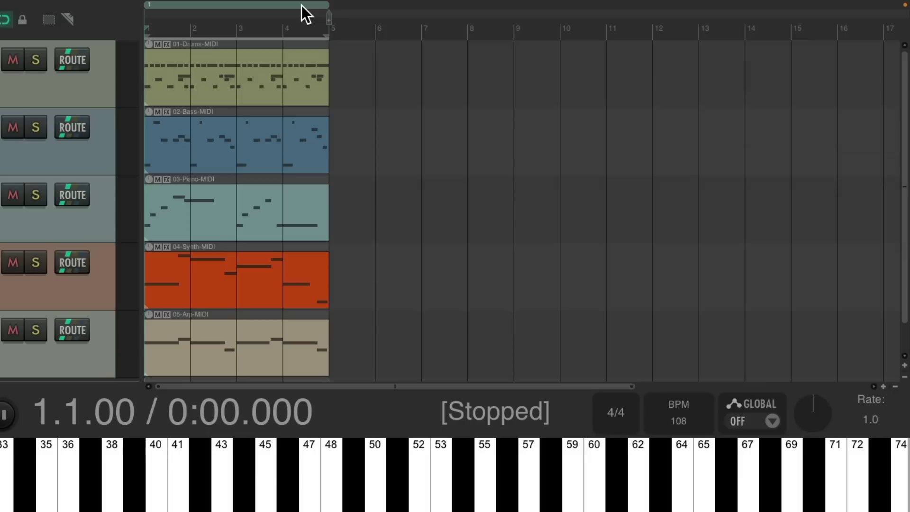
Copy the four-bar region with its items three times, up to the end of bar 16, and mute all media items
key("ctrl+d")
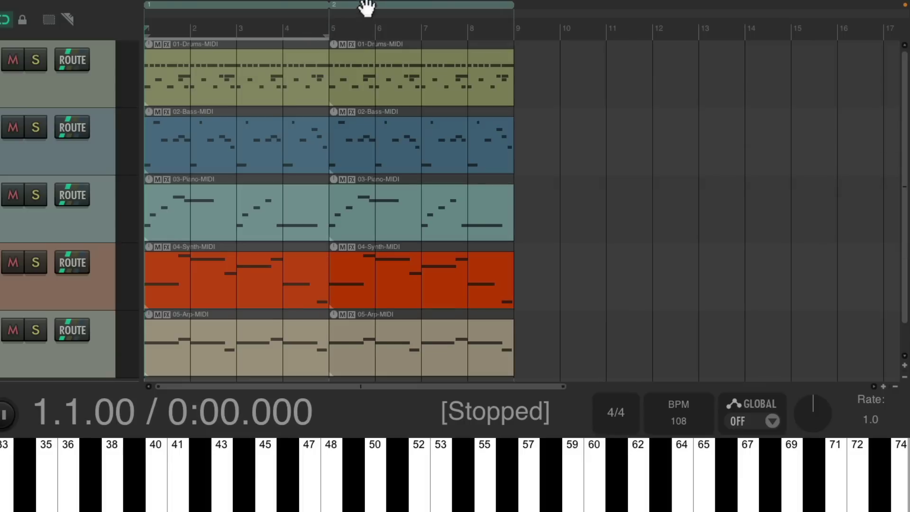
key("ctrl+d")
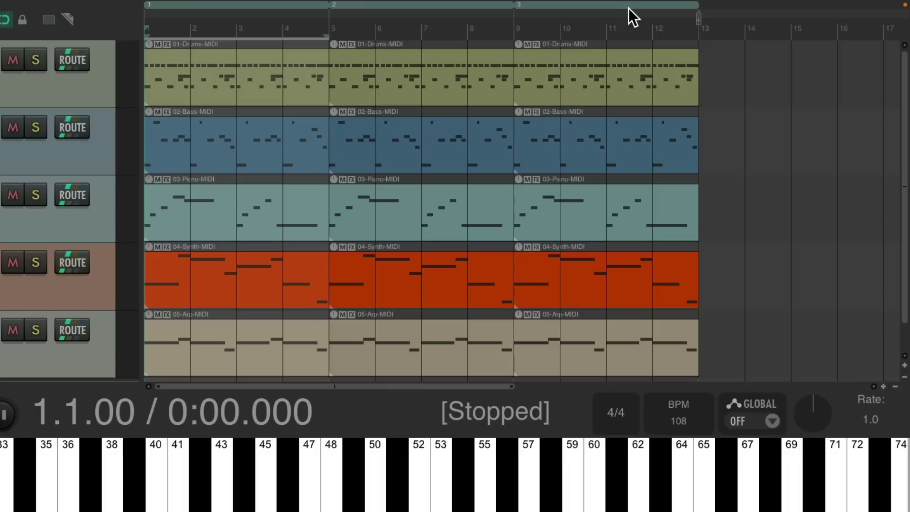
key("ctrl+d")
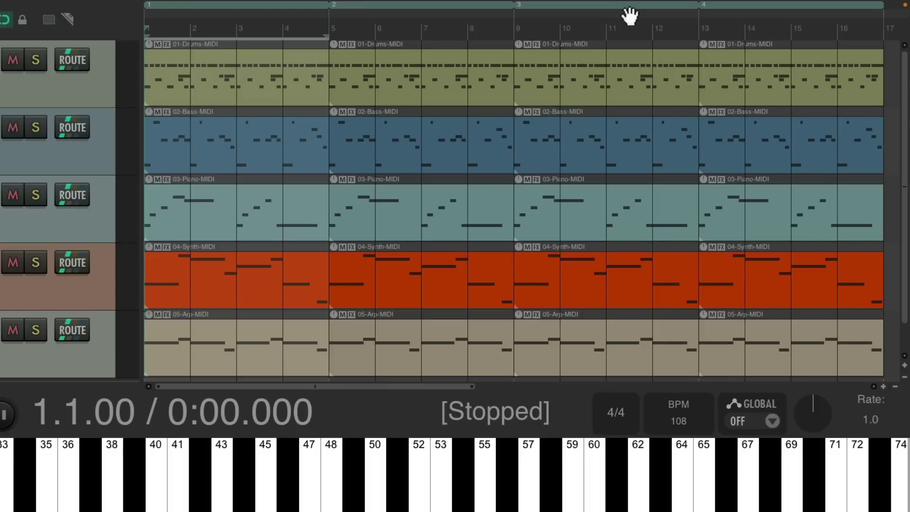
key("ctrl+a")
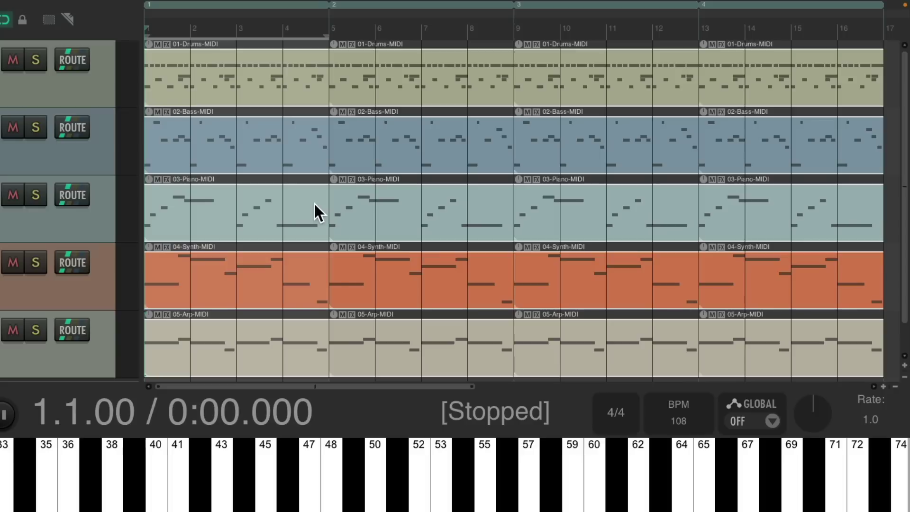
left_click(343, 44)
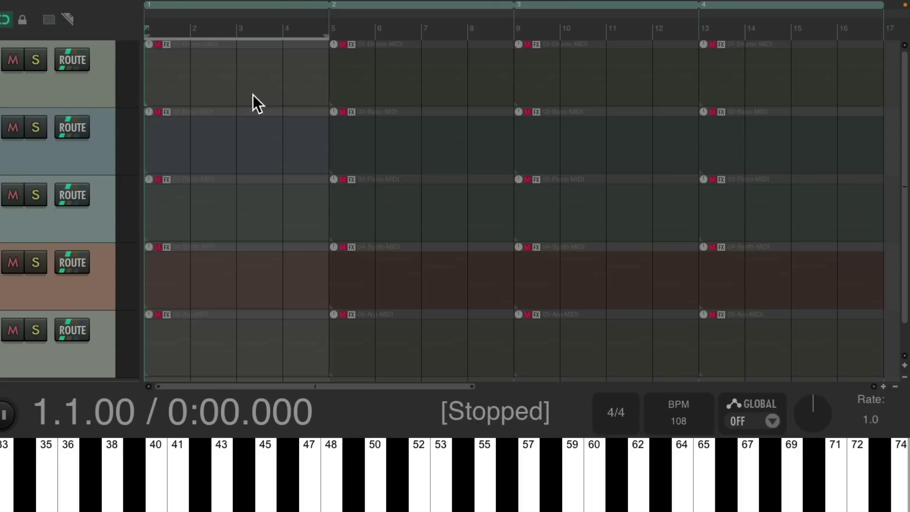
Set the loop selection to regions 2, 3 and 4 in turn and back to region 1
left_click(424, 4)
left_click(546, 5)
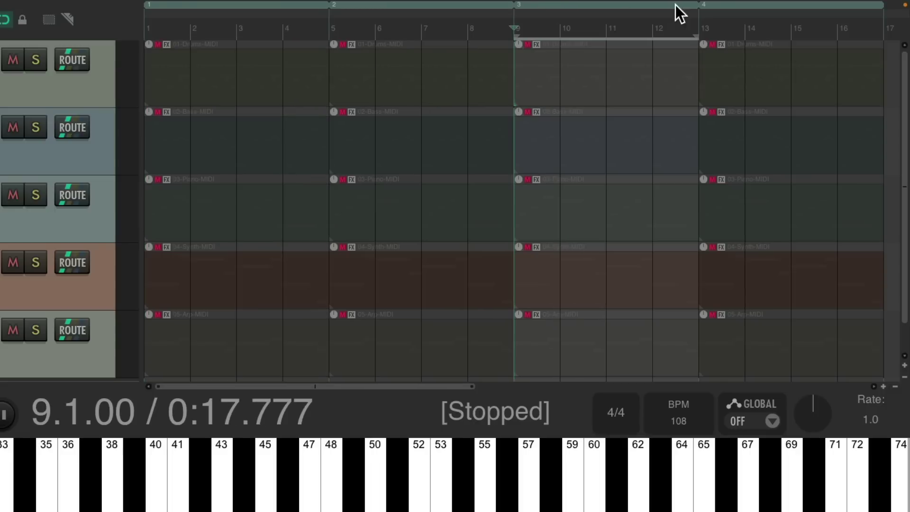
left_click(732, 5)
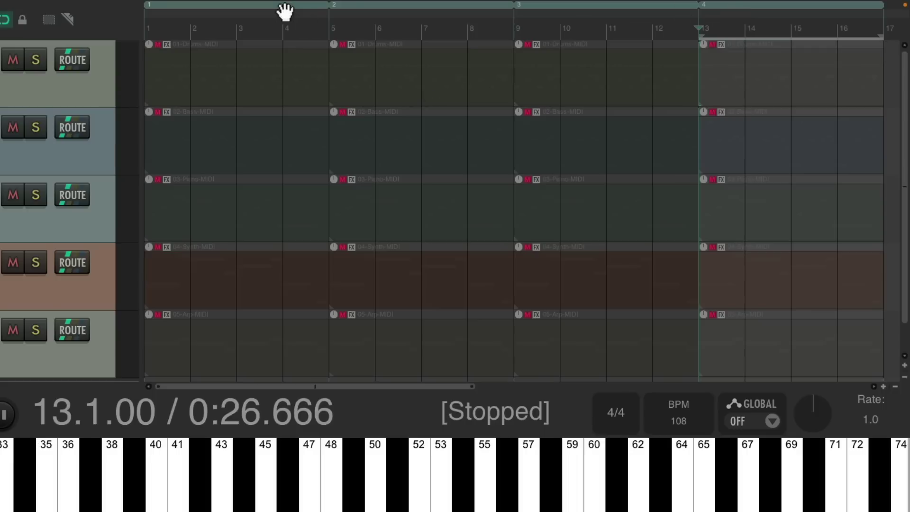
left_click(272, 3)
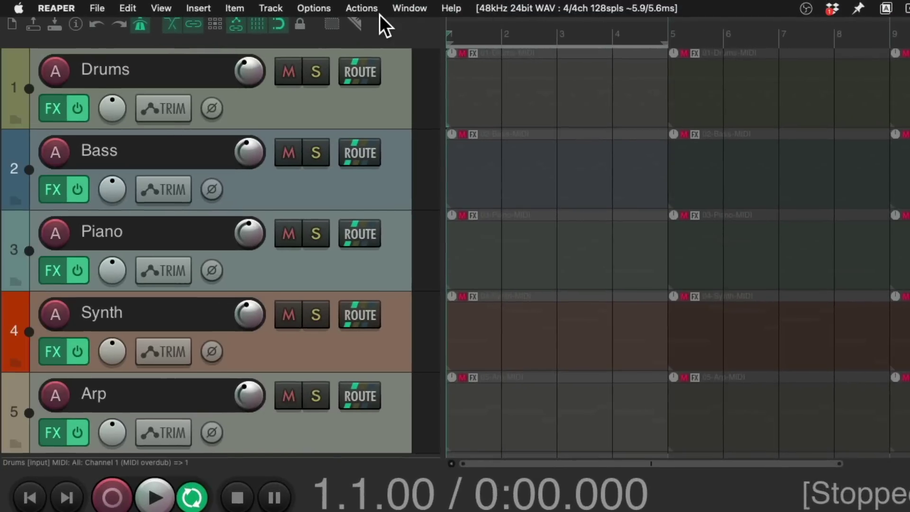
Open the action list and filter it for "current region" to find the smooth-seek and loop-point region actions
left_click(380, 14)
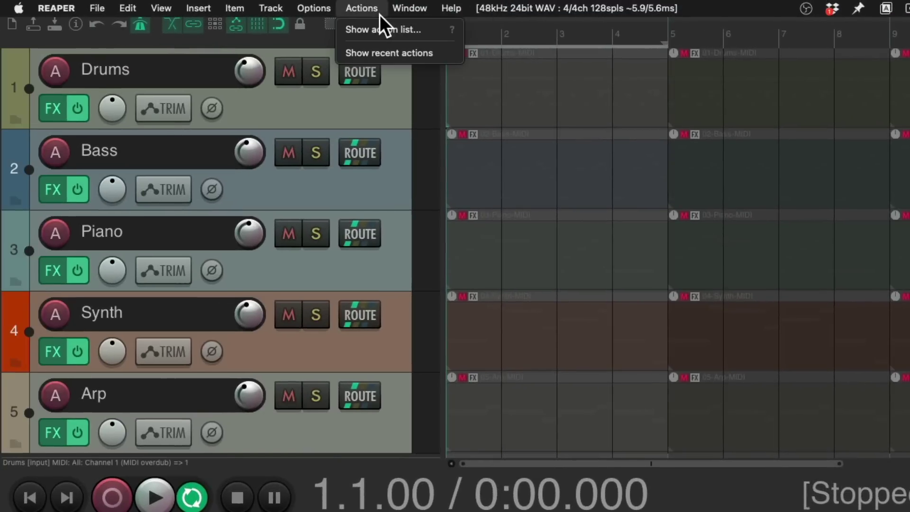
left_click(344, 29)
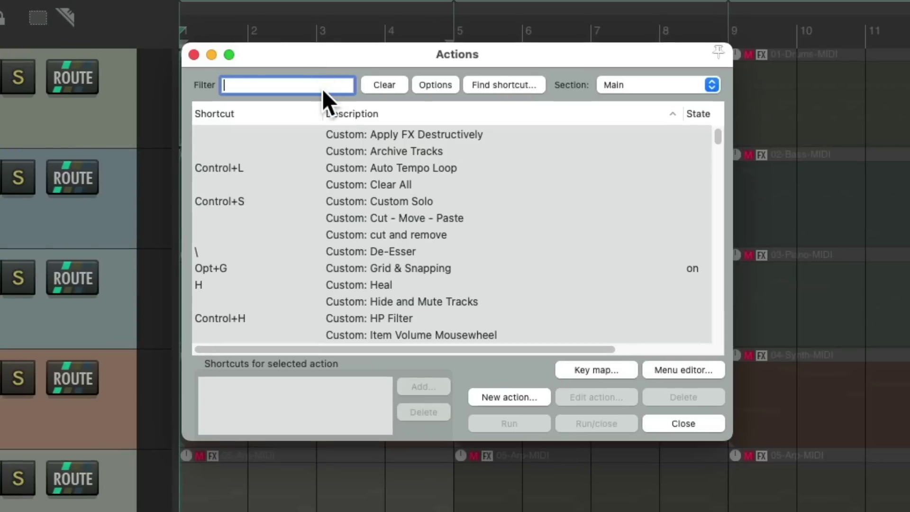
type("current region")
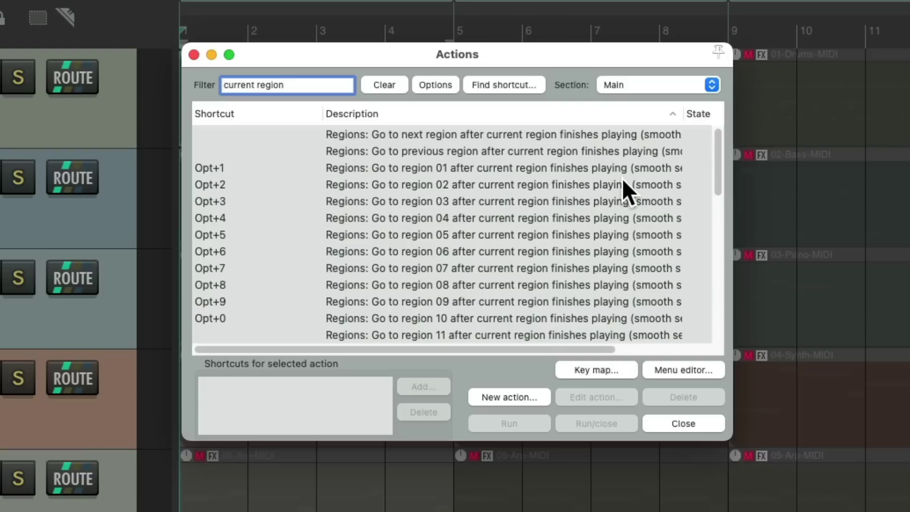
scroll(560, 228, "down", 10)
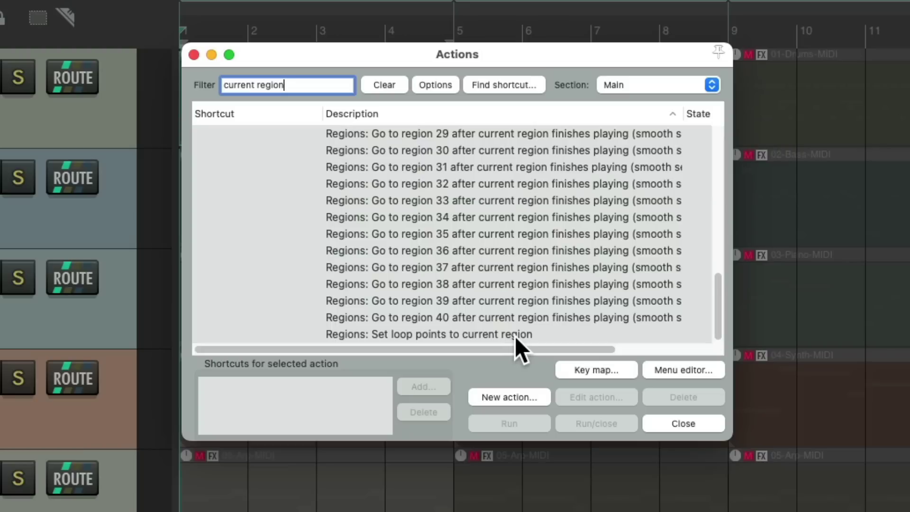
scroll(472, 244, "up", 10)
Create custom action "Region 1" from "Go to region 01 after current region finishes playing (smooth seek)" and "Set loop points to current region"
left_click(449, 171)
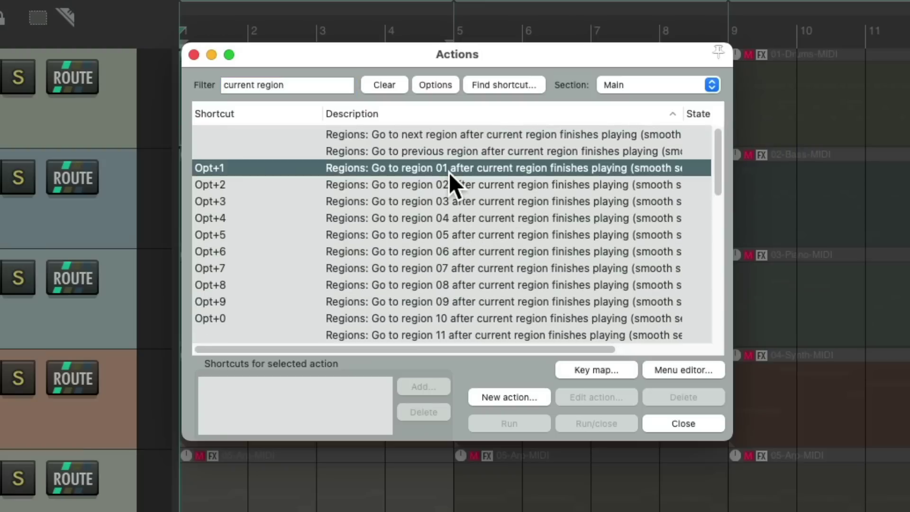
scroll(527, 252, "down", 10)
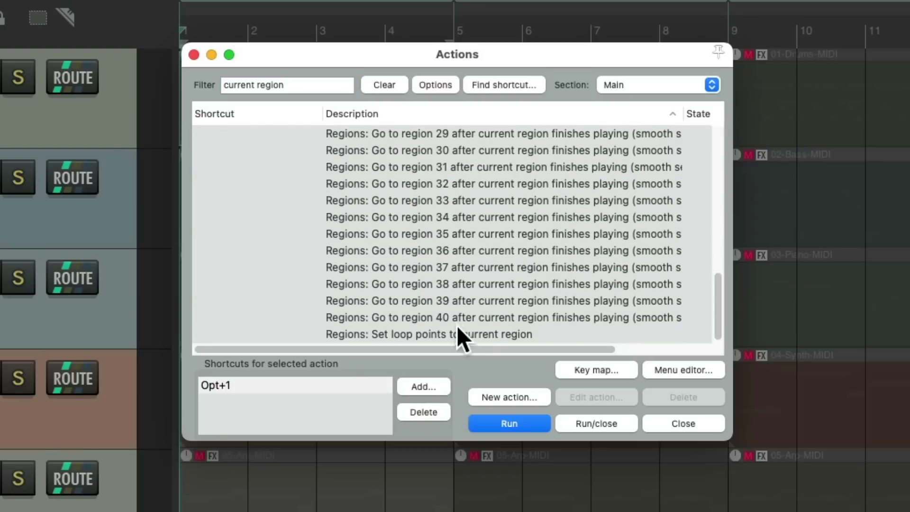
left_click(474, 334)
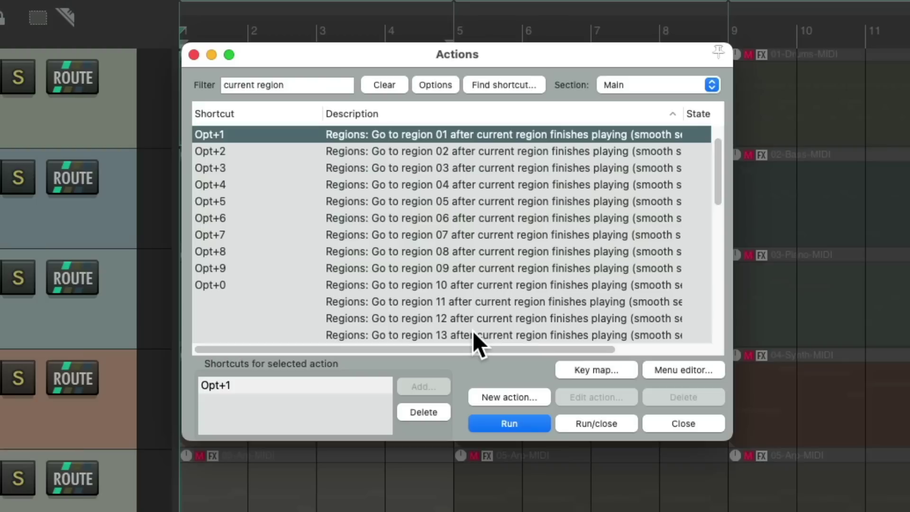
left_click(515, 398)
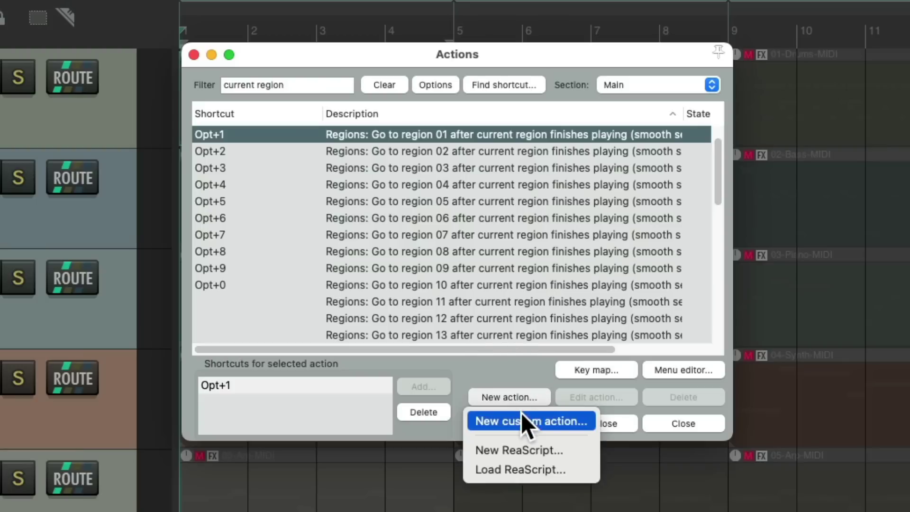
left_click(520, 414)
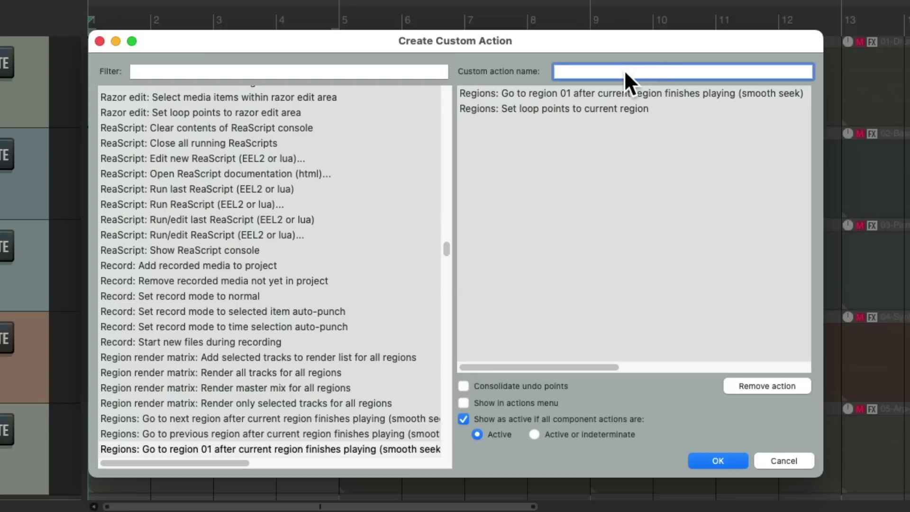
type("Region")
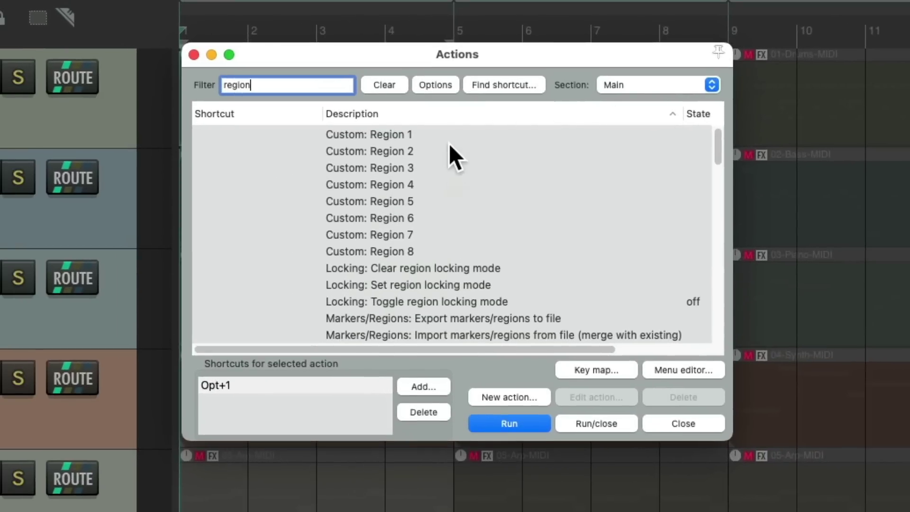
Open the custom action Region 1 for editing, review its two component actions and close it
left_click(432, 134)
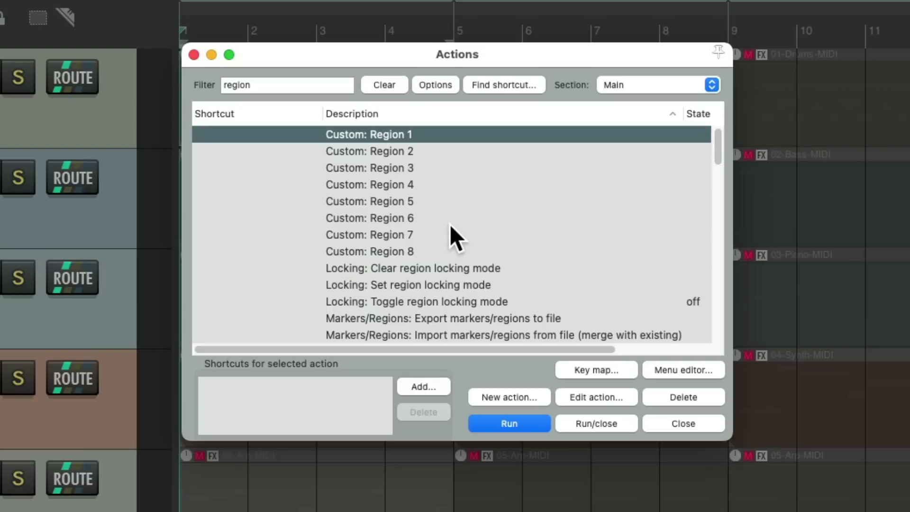
left_click(594, 398)
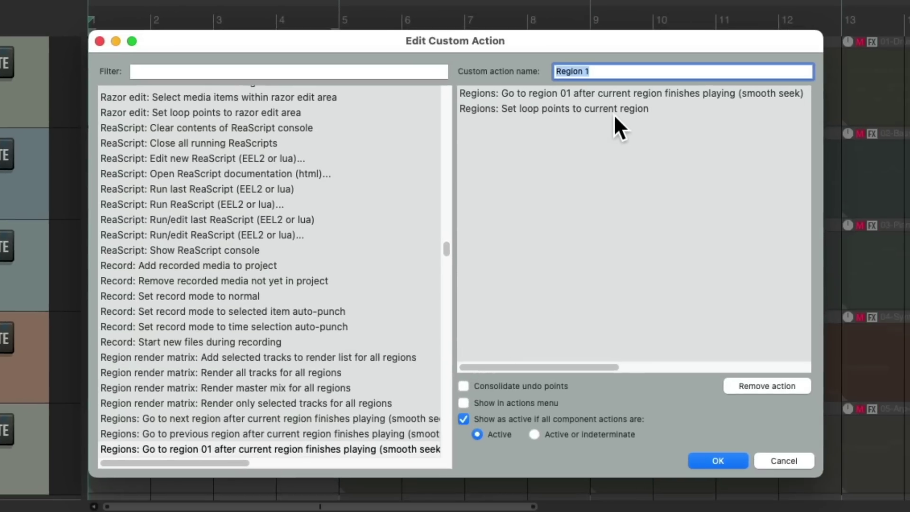
key("Return")
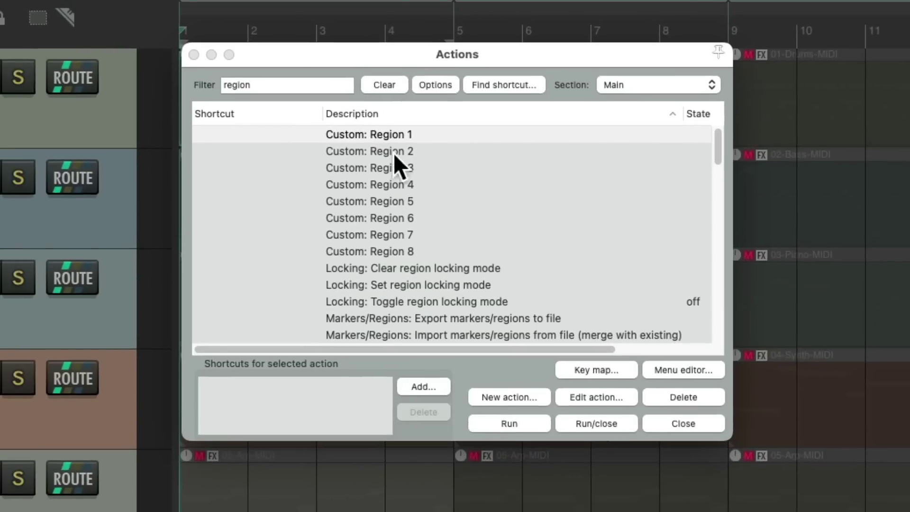
Assign shortcut 1 to the custom action Region 1 and shortcut 2 to Region 2
left_click(389, 139)
left_click(429, 382)
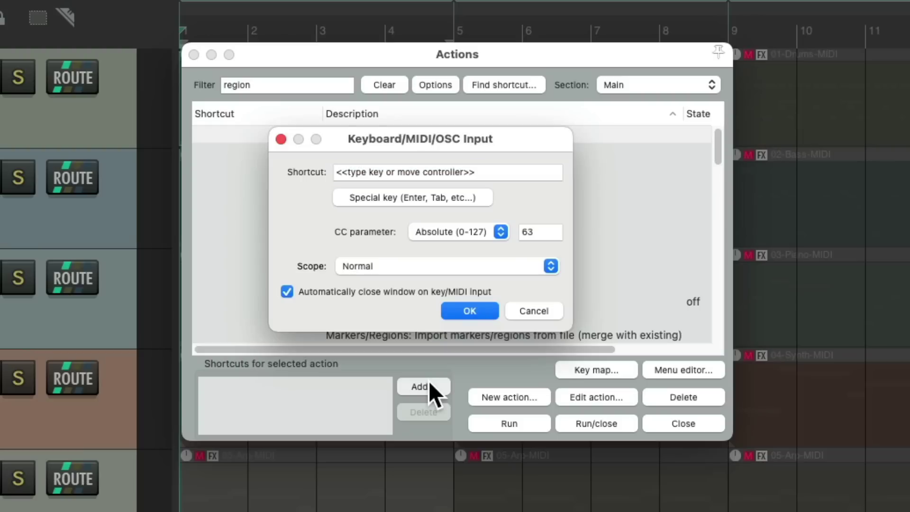
key("1")
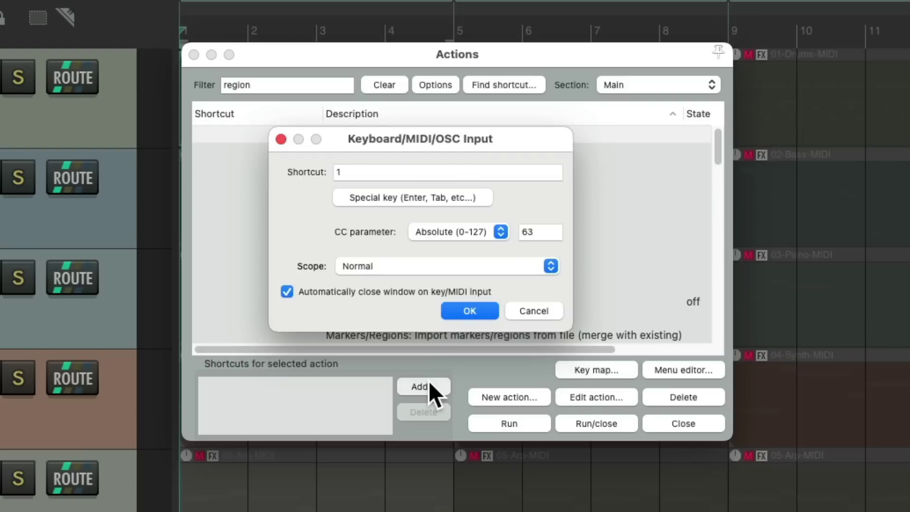
key("Return")
key("Down")
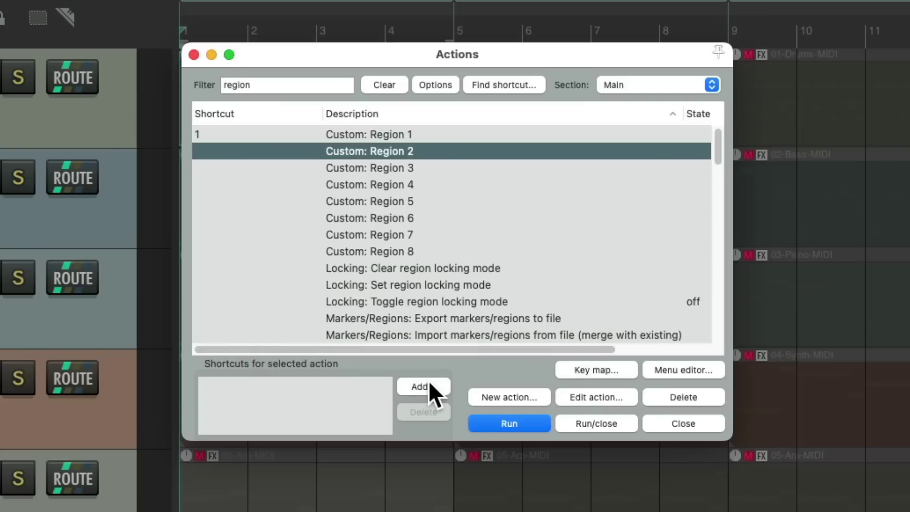
left_click(429, 382)
key("2")
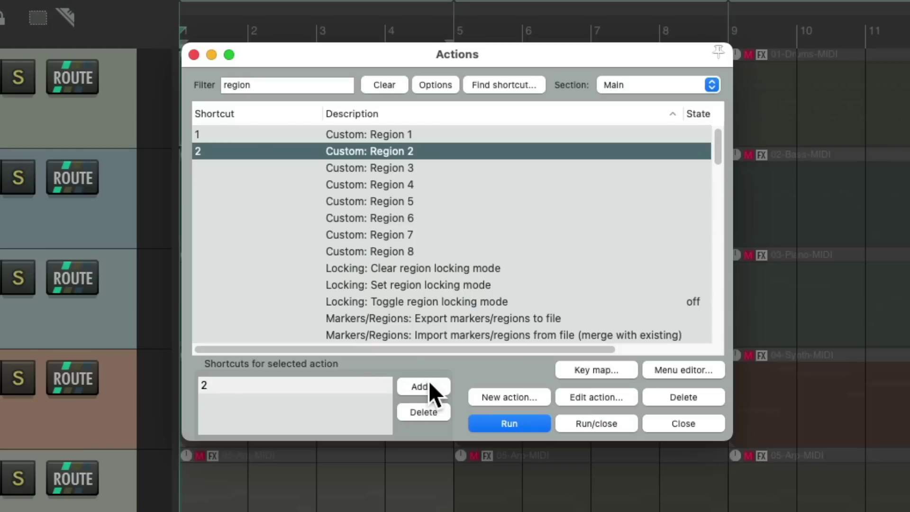
Assign shortcuts 3, 4 and 5 to the custom actions Region 3, Region 4 and Region 5 respectively
key("Down")
left_click(429, 386)
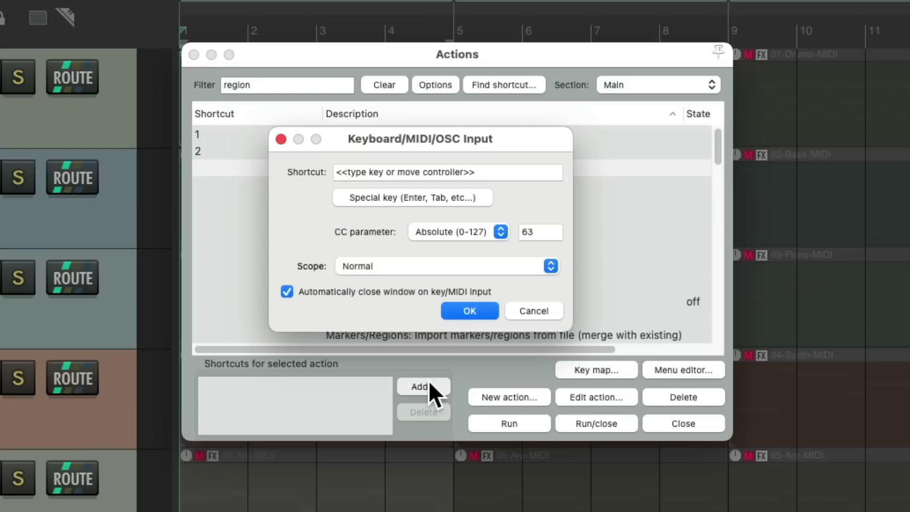
key("3")
key("Down")
left_click(429, 384)
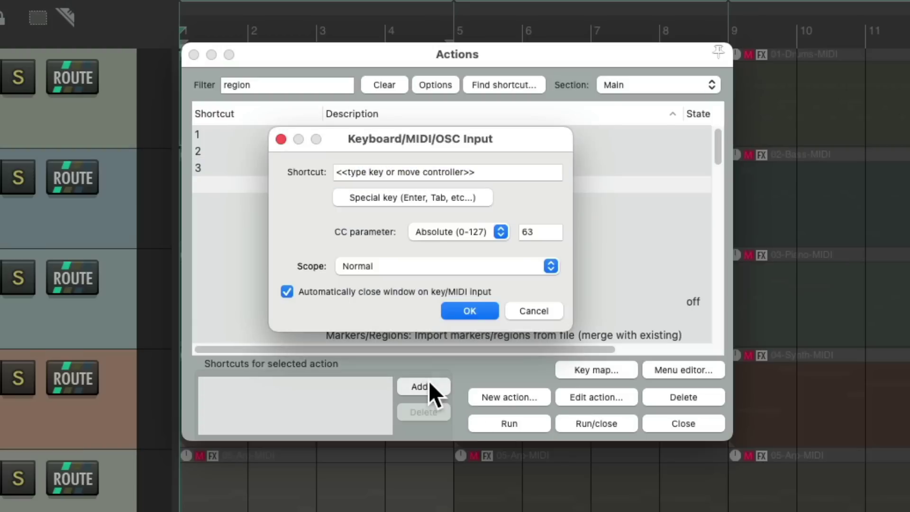
key("4")
key("Down")
left_click(429, 382)
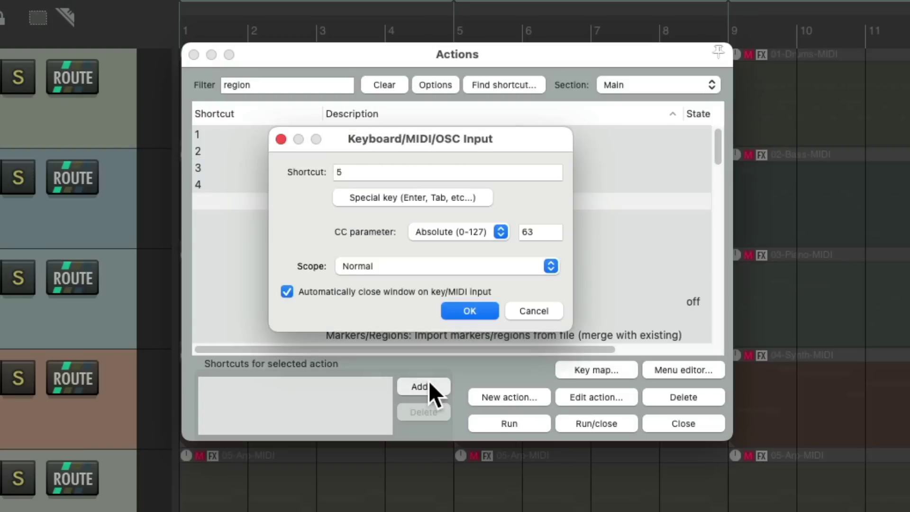
key("5")
Assign shortcuts 6, 7 and 8 to the custom actions Region 6, Region 7 and Region 8, and close the action list
key("Down")
left_click(429, 382)
key("6")
key("Down")
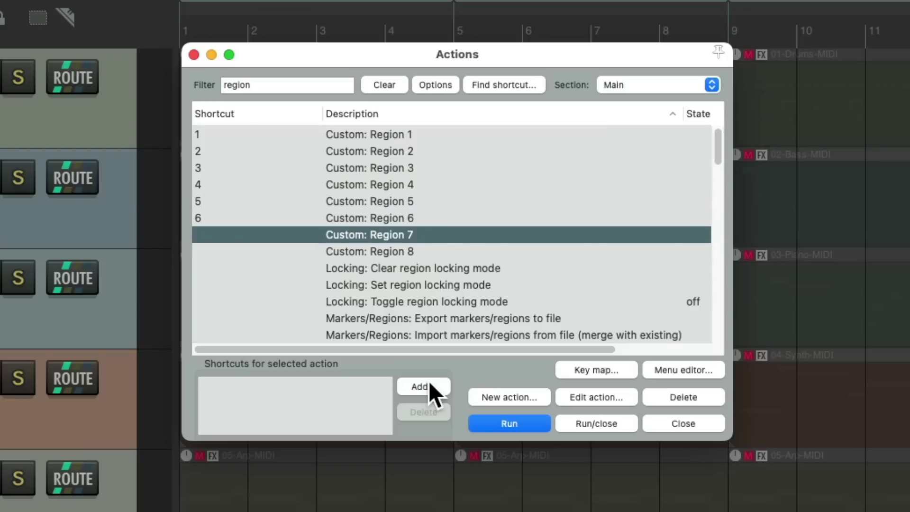
left_click(429, 382)
key("7")
key("Down")
left_click(429, 381)
key("8")
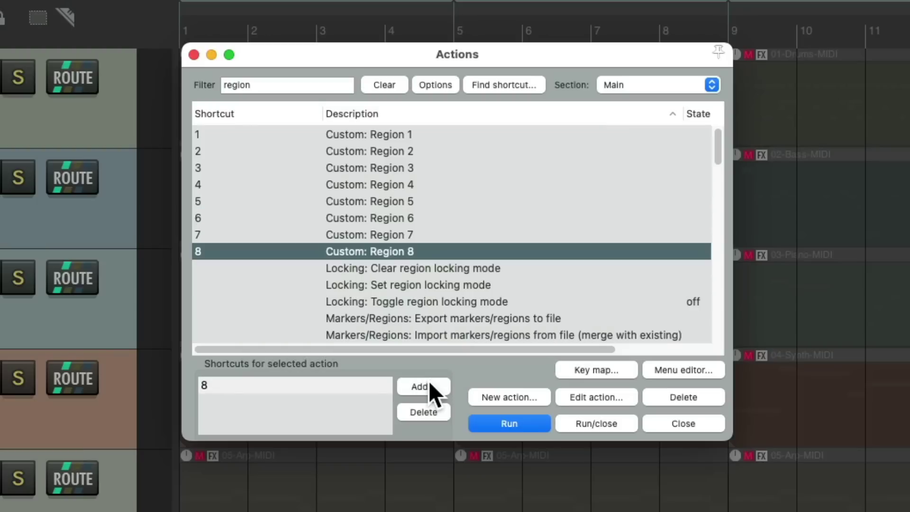
key("Escape")
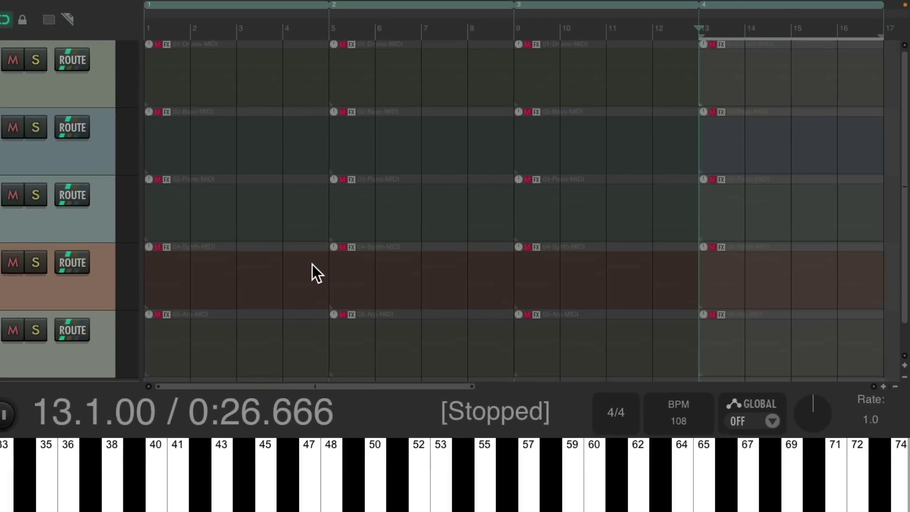
Test the region shortcuts by switching the cursor and loop range to regions 1, 2, 3 and 4 in turn
key("1")
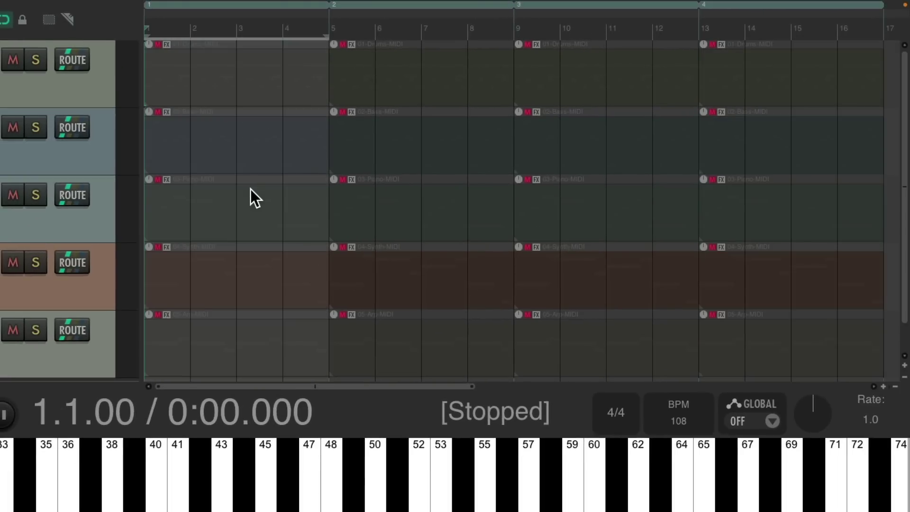
key("2")
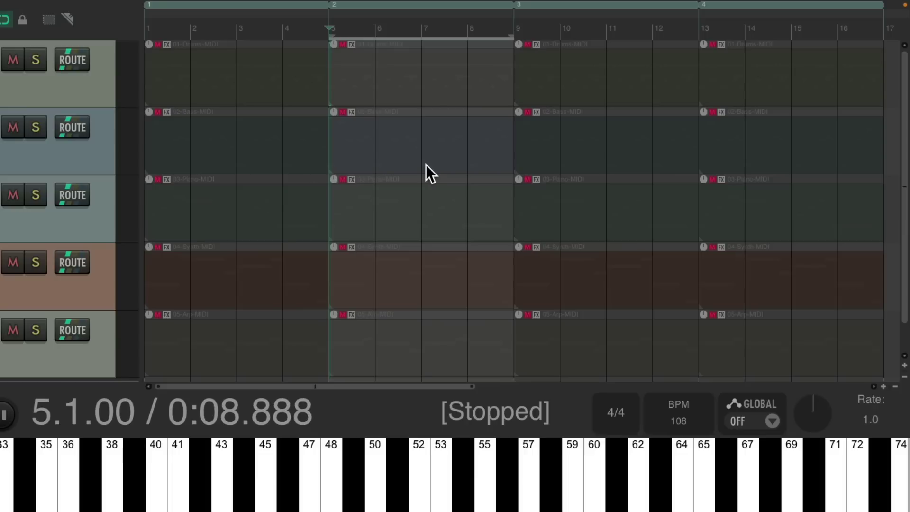
key("3")
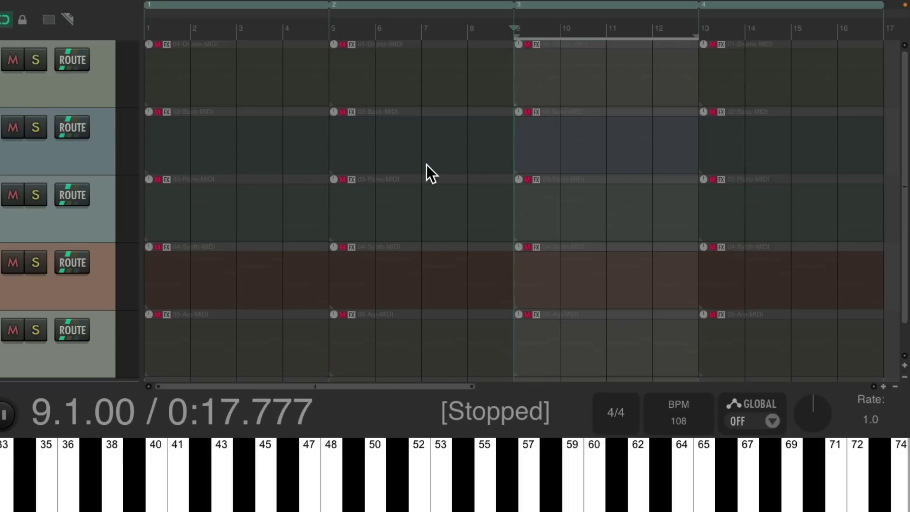
key("4")
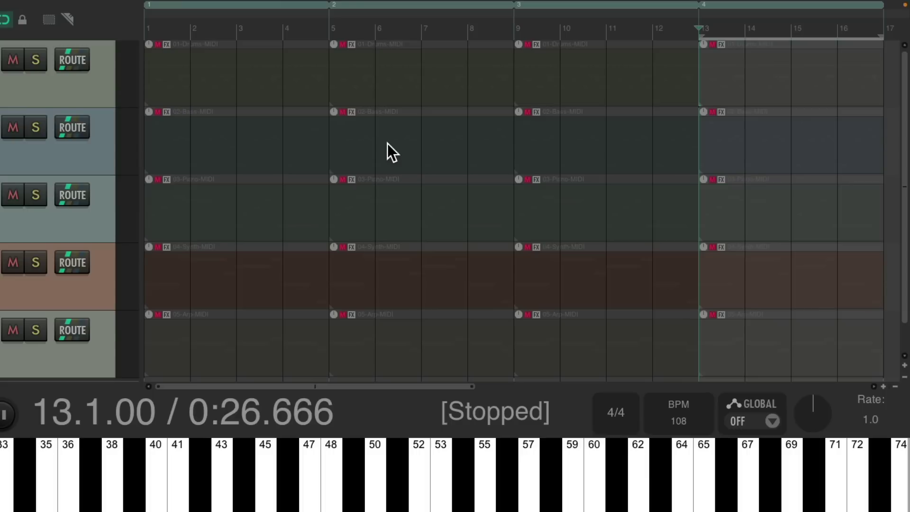
Unmute the piano item in region 2, switch to that region and play it back
left_click(343, 180)
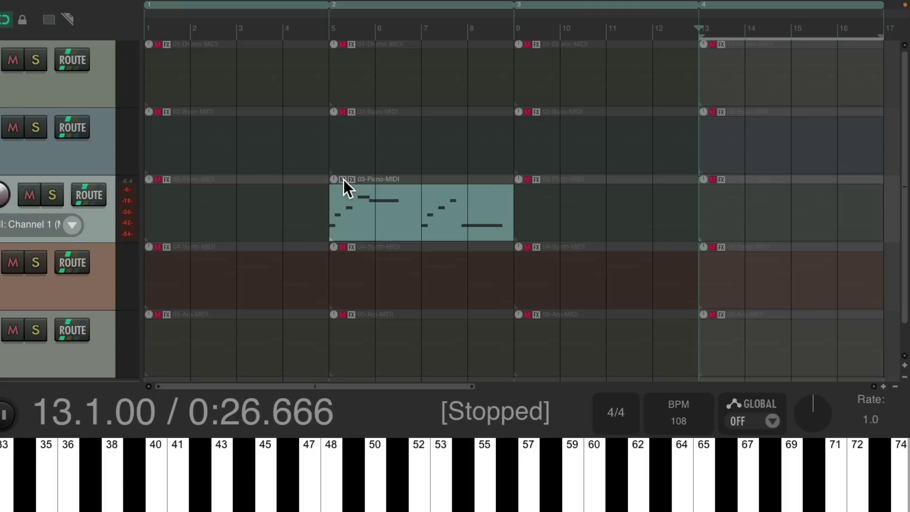
left_click(343, 181)
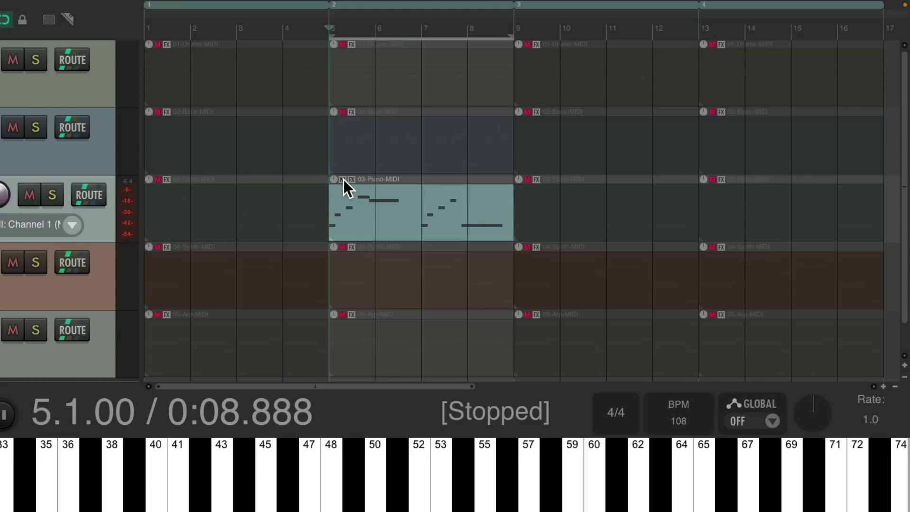
key("space")
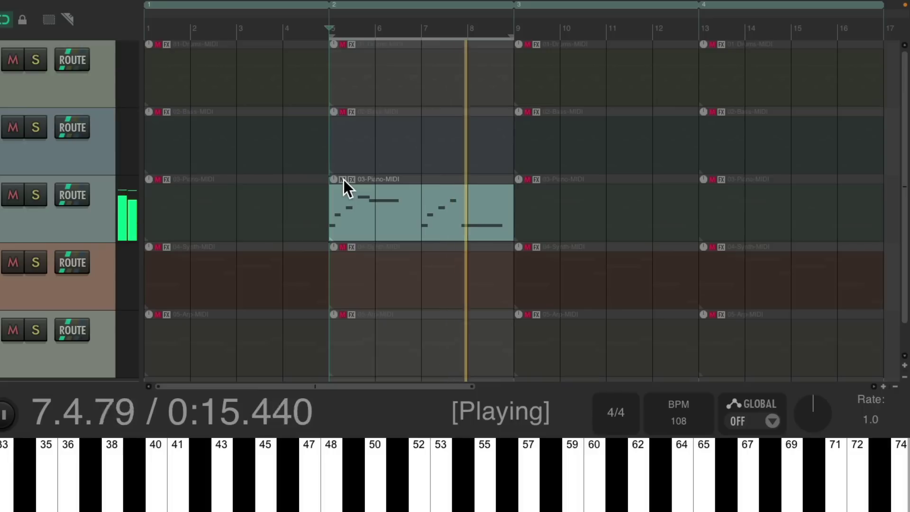
key("space")
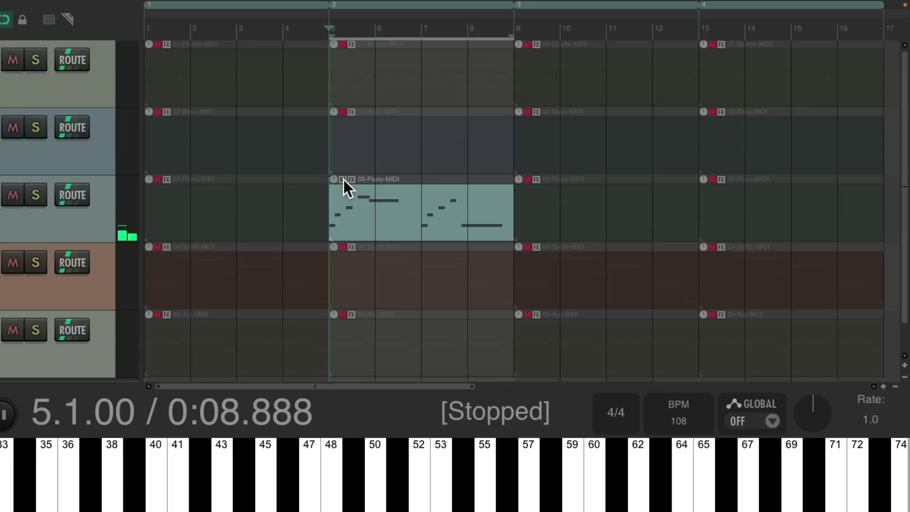
Unmute the piano and drum items in region 1, switch to that region and play it back
left_click(158, 180)
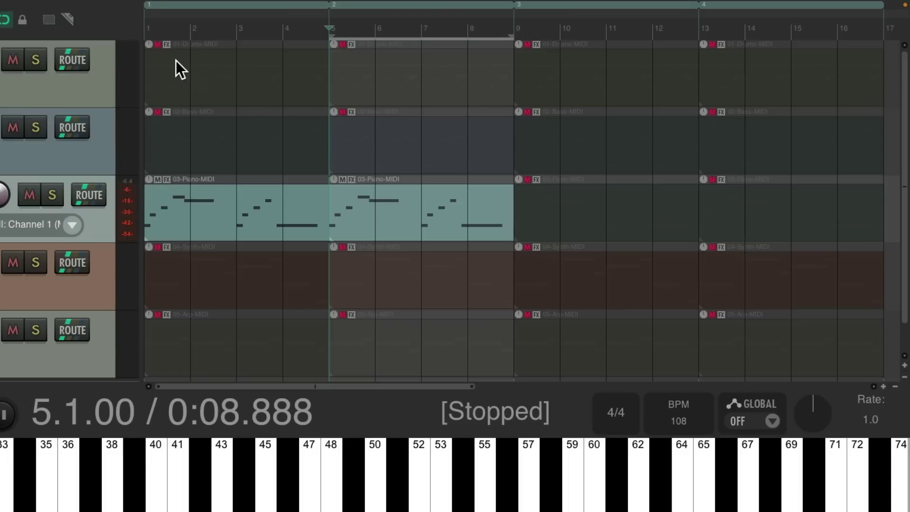
left_click(158, 44)
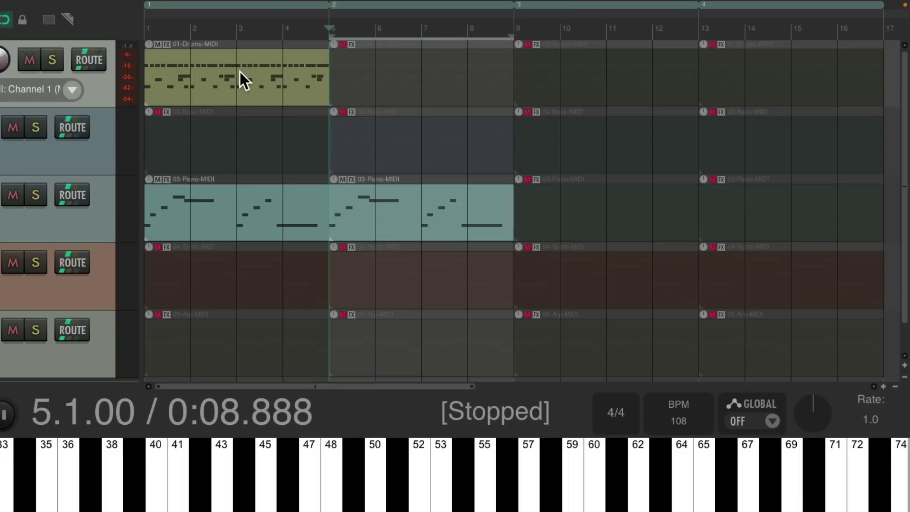
key("Home")
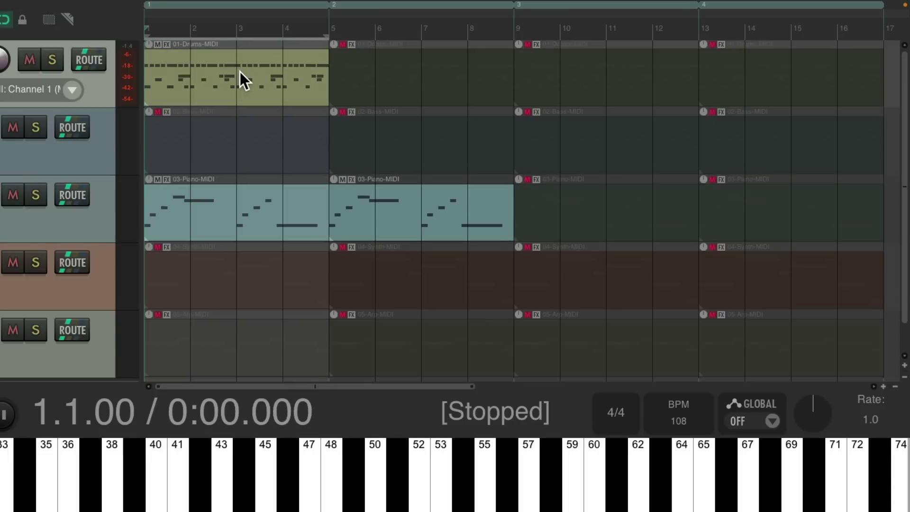
key("space")
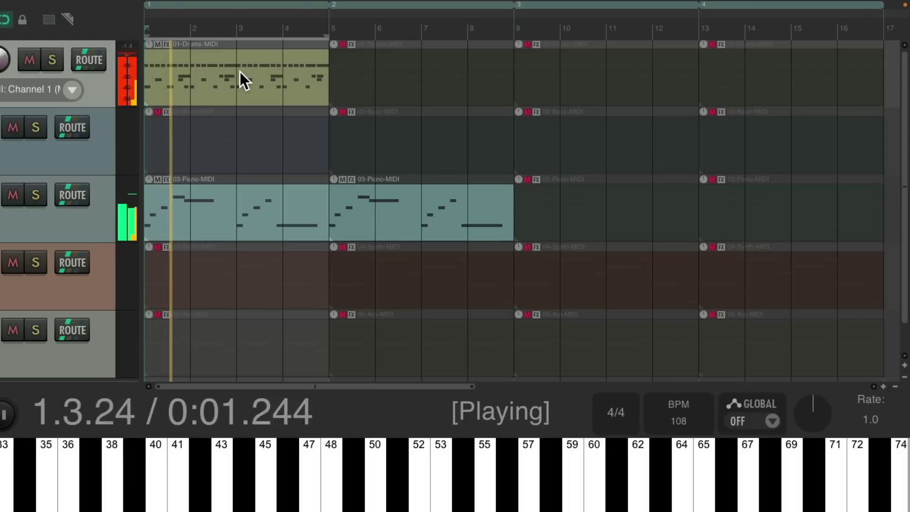
key("space")
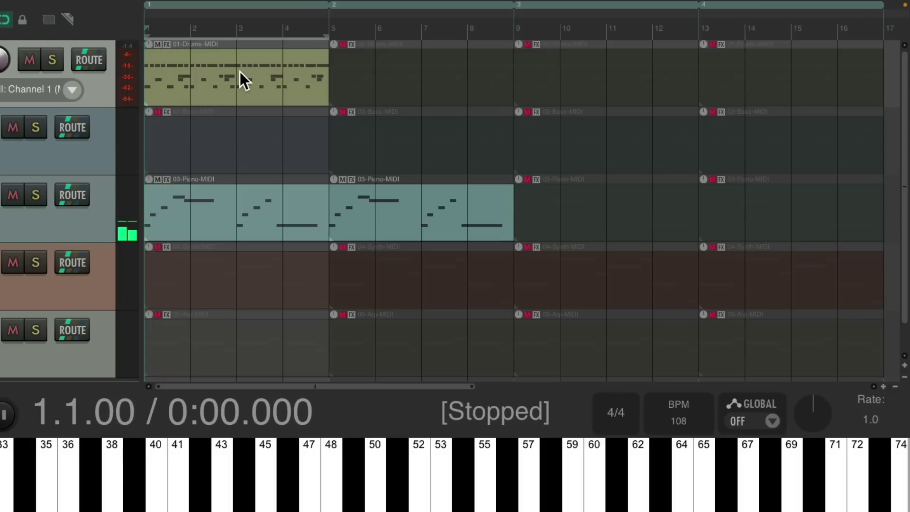
Open region 1's drum item in the MIDI editor and delete all of its kick and snare notes
double_click(219, 64)
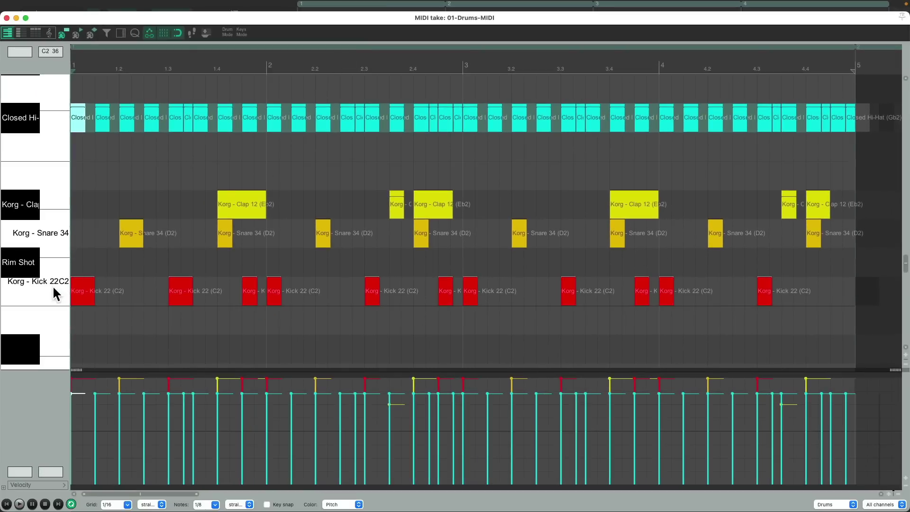
left_click(52, 286)
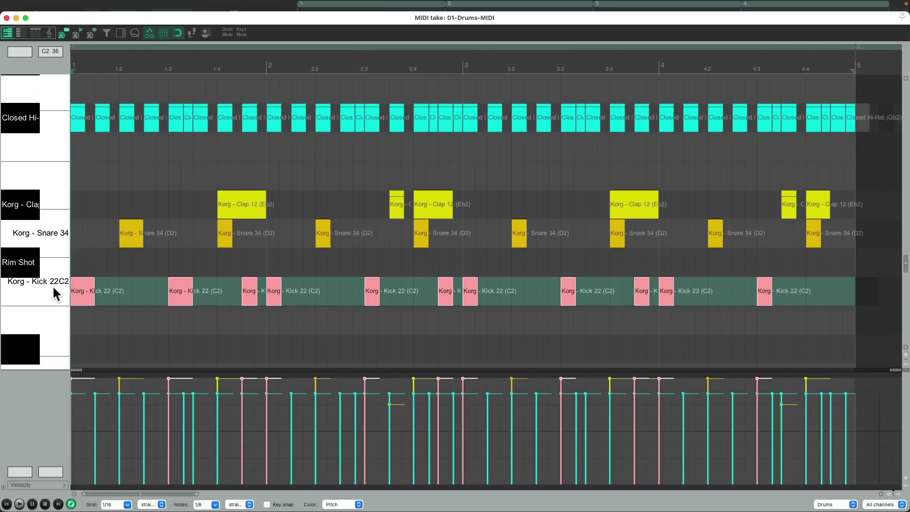
key("Delete")
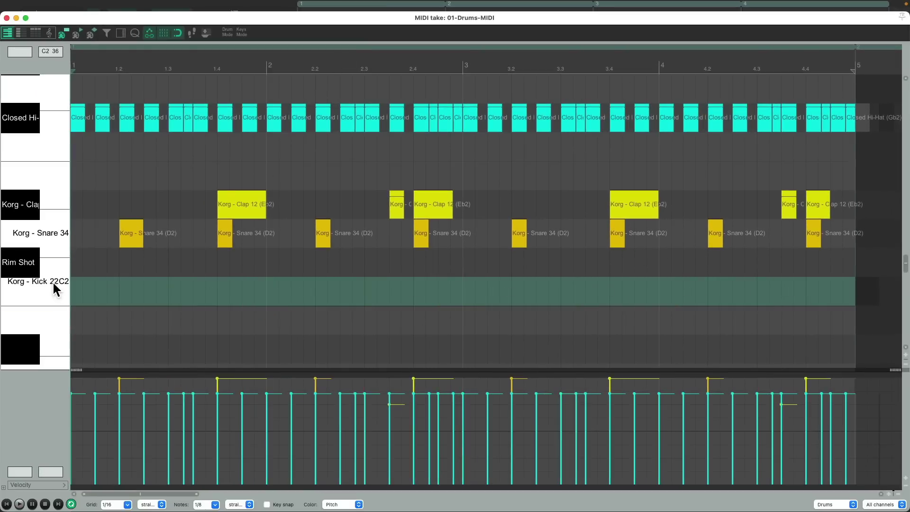
left_click(49, 232)
key("Delete")
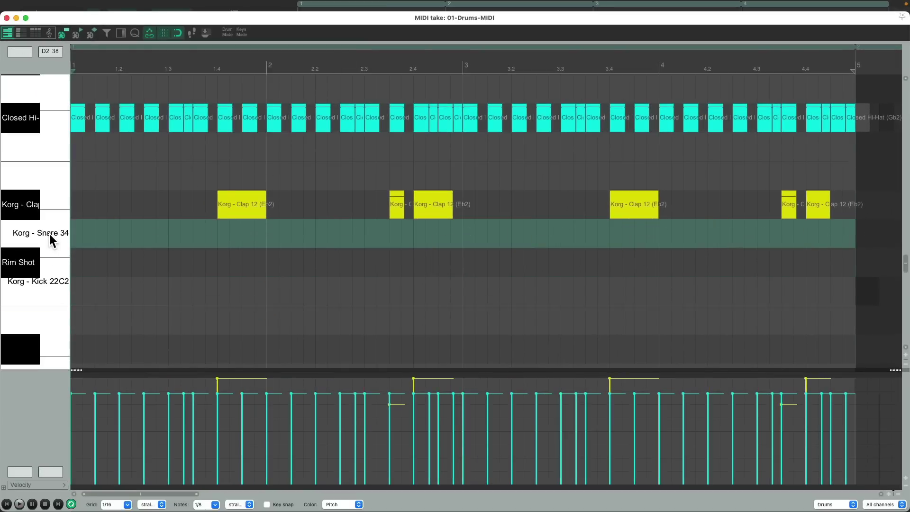
Delete the two short clap notes just before beat 4 of bars 2 and 4, and close the MIDI editor
double_click(398, 211)
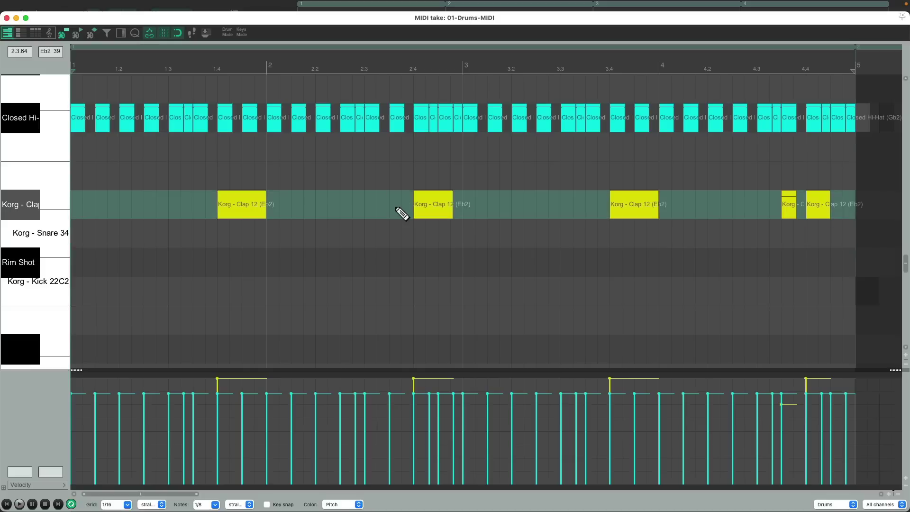
double_click(786, 209)
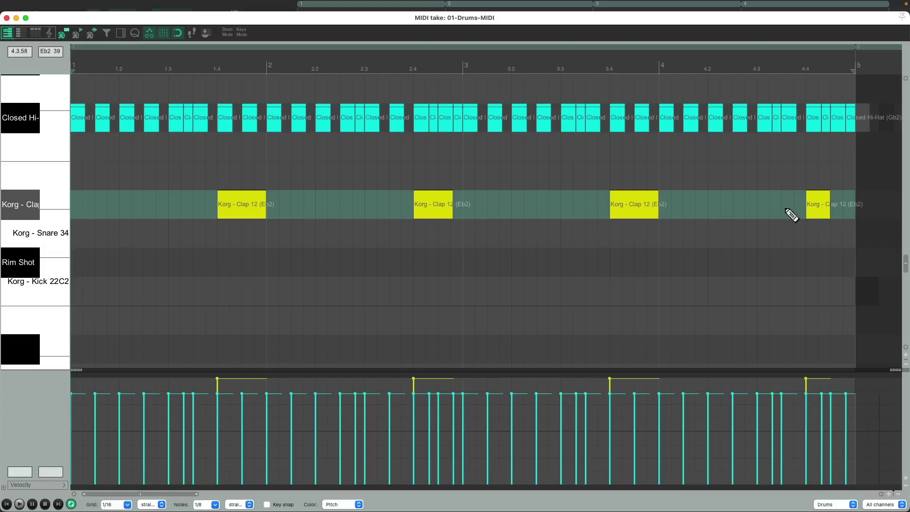
key("Escape")
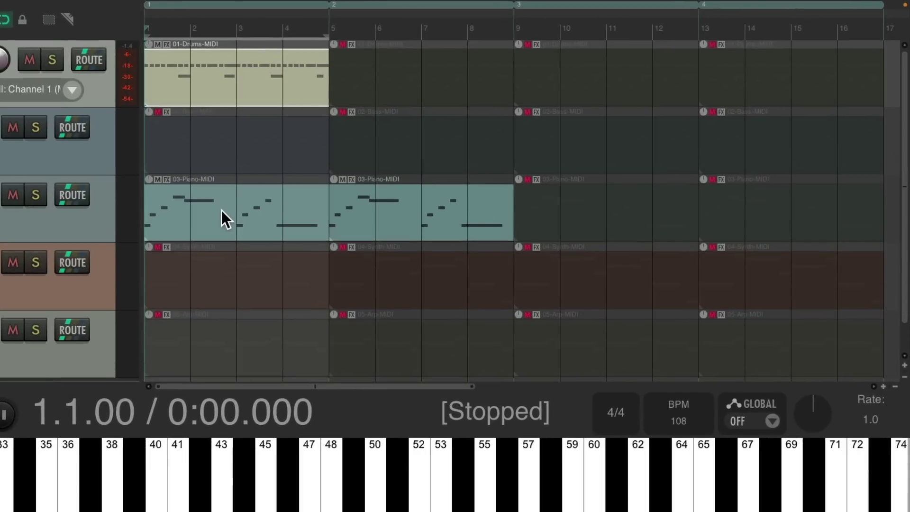
Play back region 1 with the thinned drum part, and play region 2 separately for comparison
key("space")
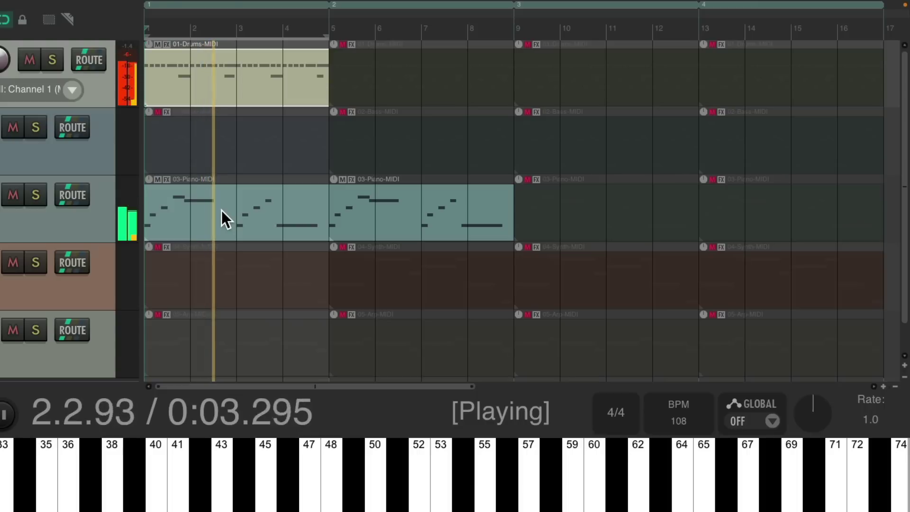
key("space")
key("ctrl+alt+Right")
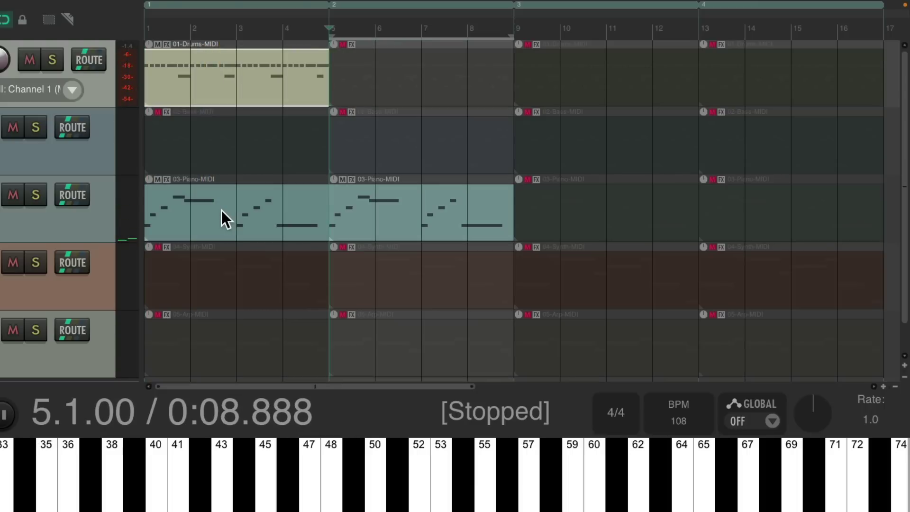
key("space")
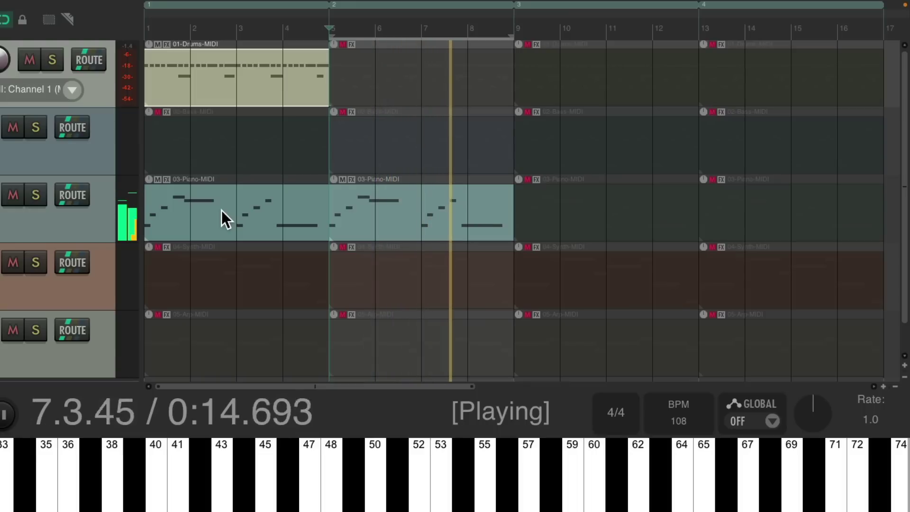
key("space")
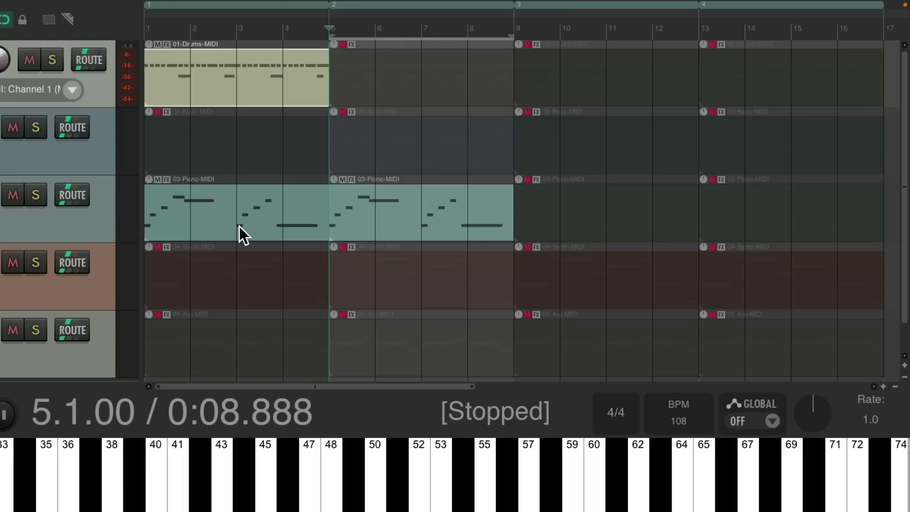
Start playback in region 2, switch to region 1 while it is playing, and stop playback
key("space")
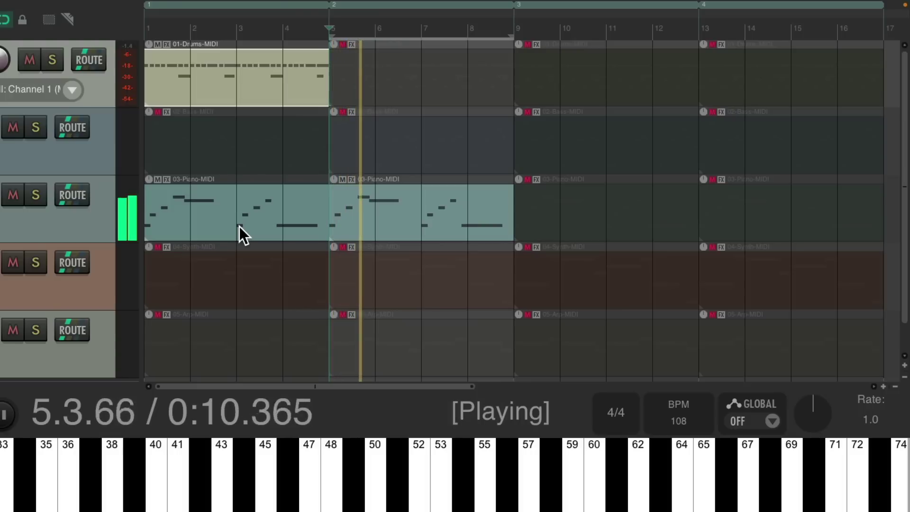
key("Home")
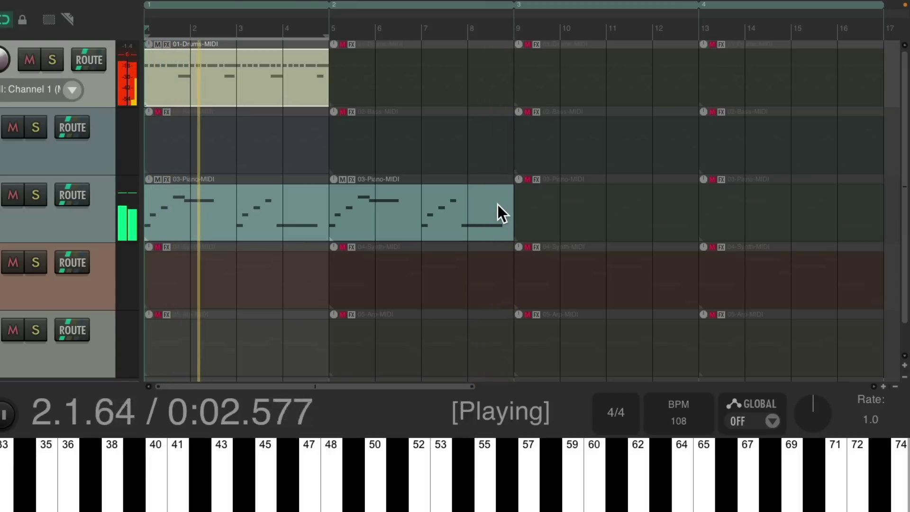
key("space")
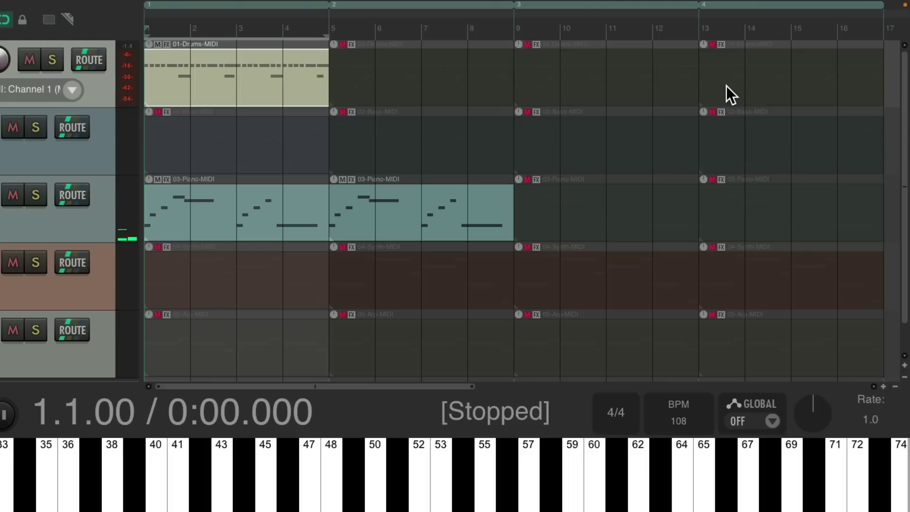
Select the drum, bass, piano and synth items in region 4 and unmute them together
left_click_drag(722, 82, 811, 269)
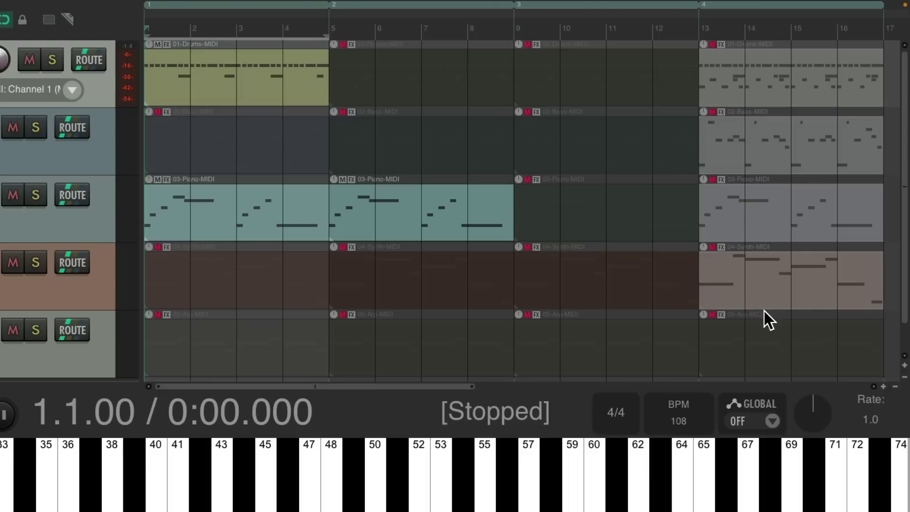
left_click(713, 247)
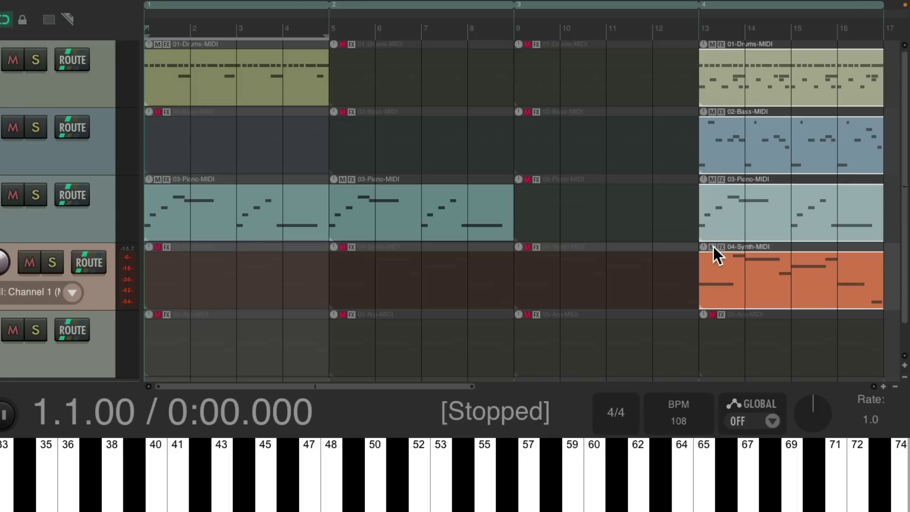
Play back region 4 with its unmuted drum, bass, piano and synth items, and stop playback
left_click(713, 247)
key("space")
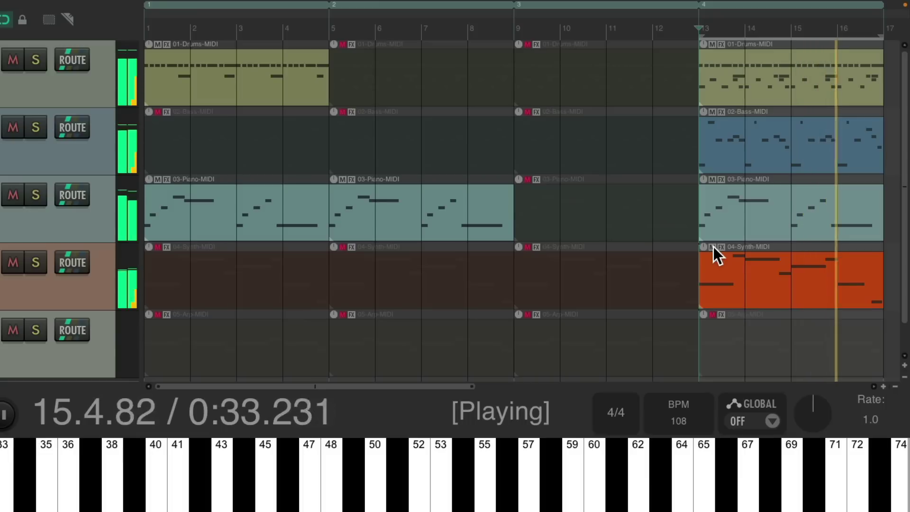
key("space")
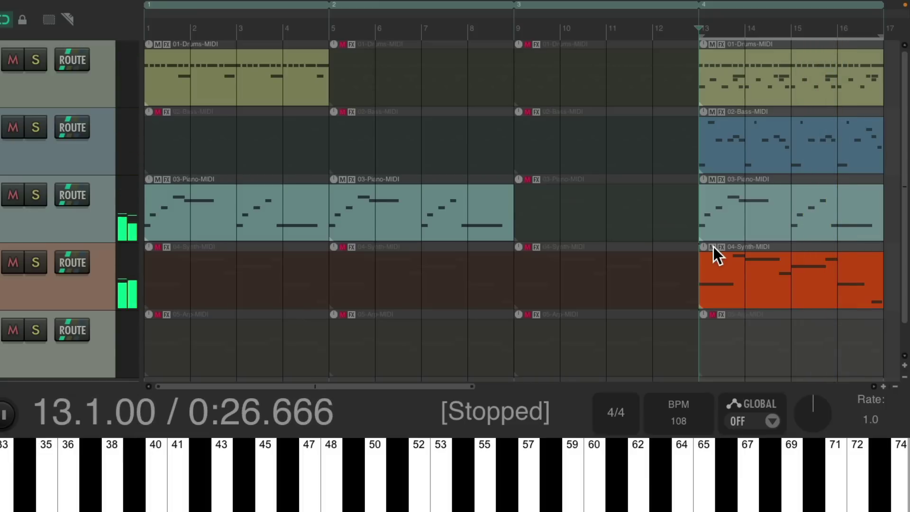
Switch to regions 2, 1 and 4 in turn, playing each one and stopping playback in between
key("2")
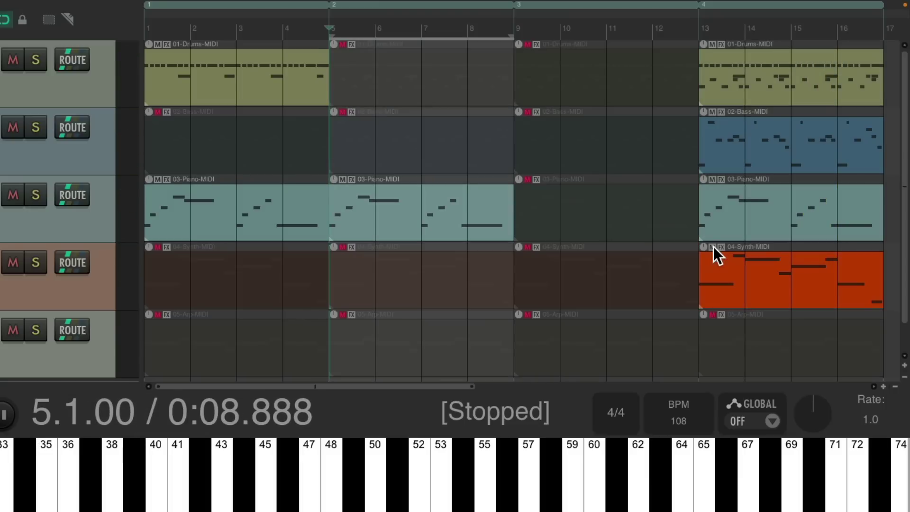
key("space")
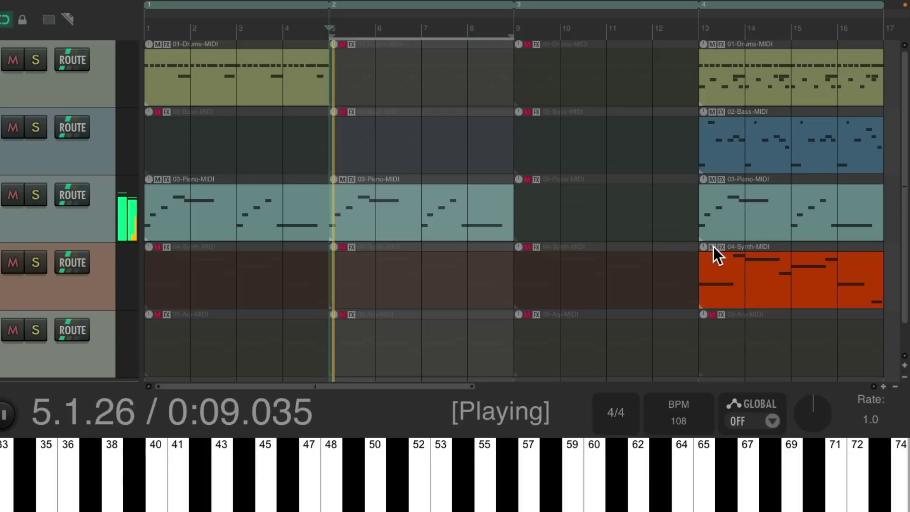
key("space")
key("1")
key("space")
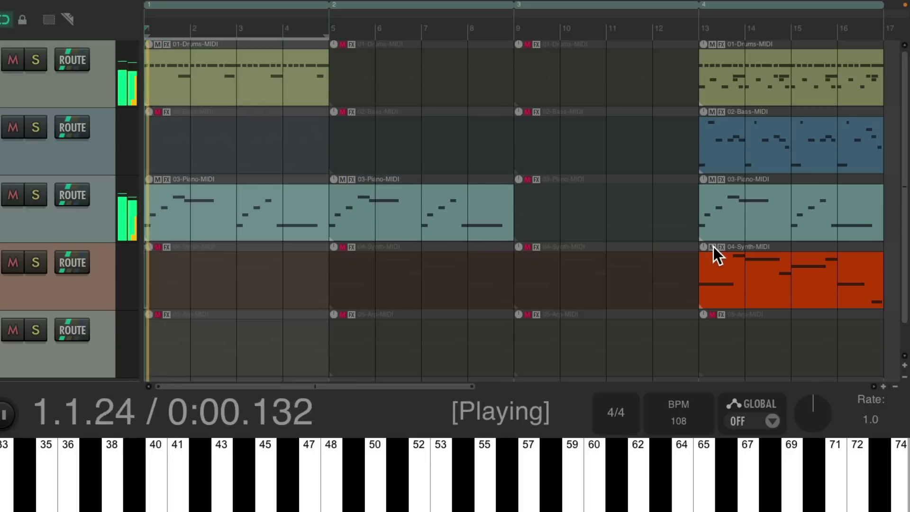
key("space")
key("4")
key("space")
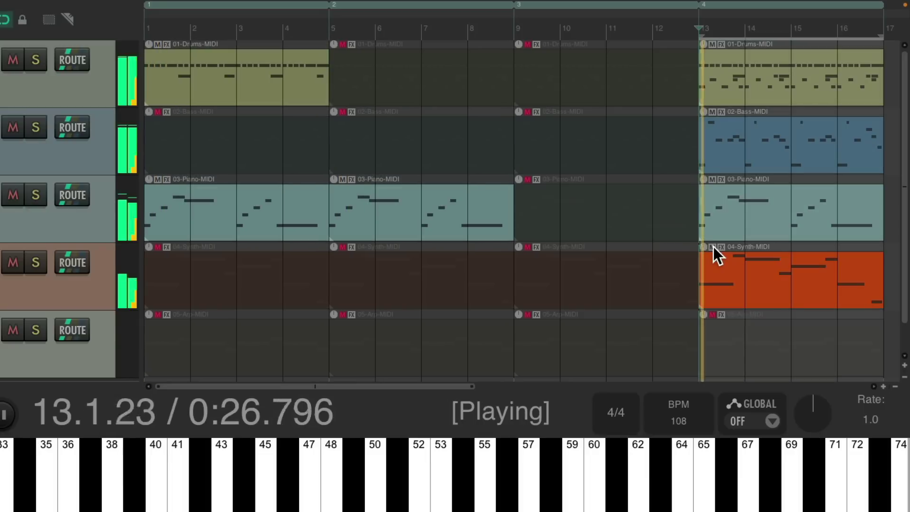
key("space")
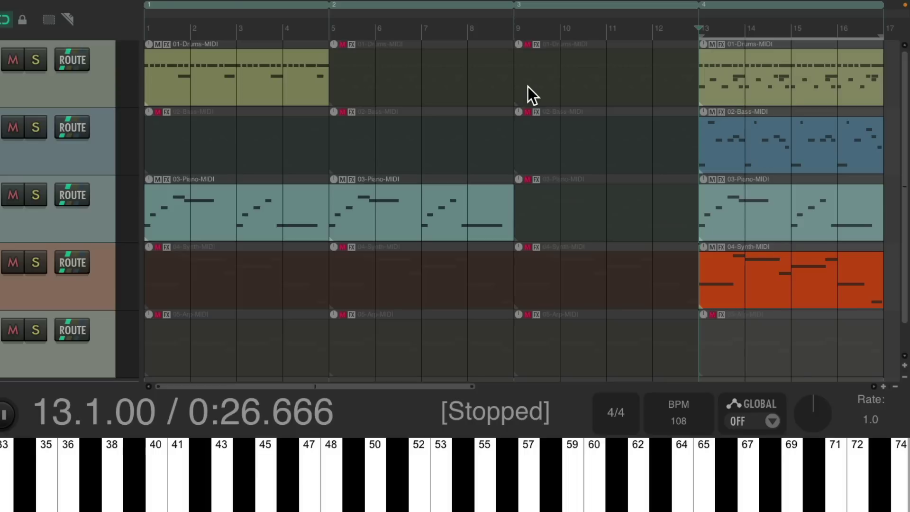
Select all five items in region 3, unmute them together, and play back the region
left_click_drag(546, 90, 657, 300)
left_click(525, 43)
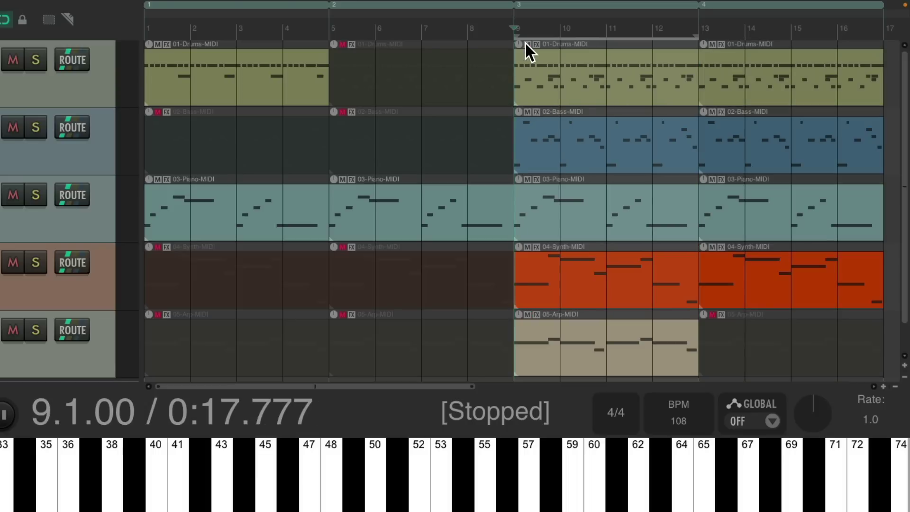
key("space")
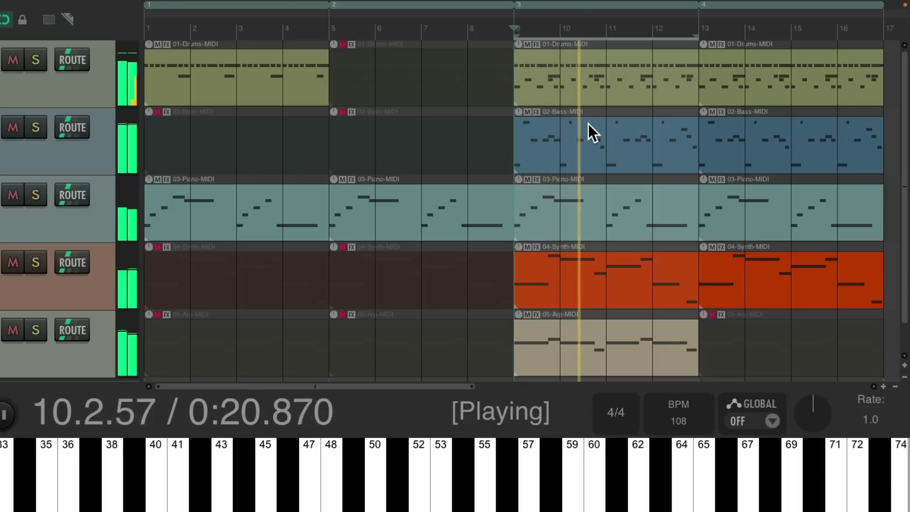
key("space")
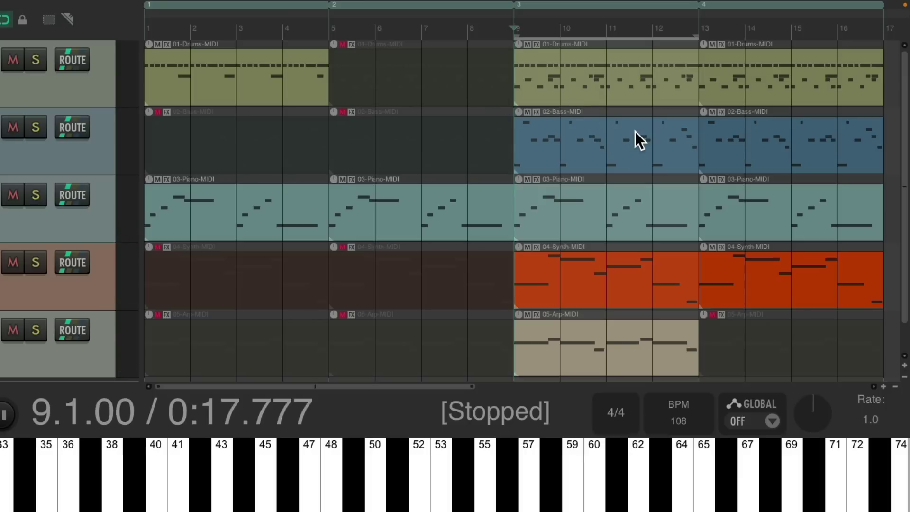
Start playback in region 3, switch to region 1 and region 2 while it is playing, and stop playback
key("space")
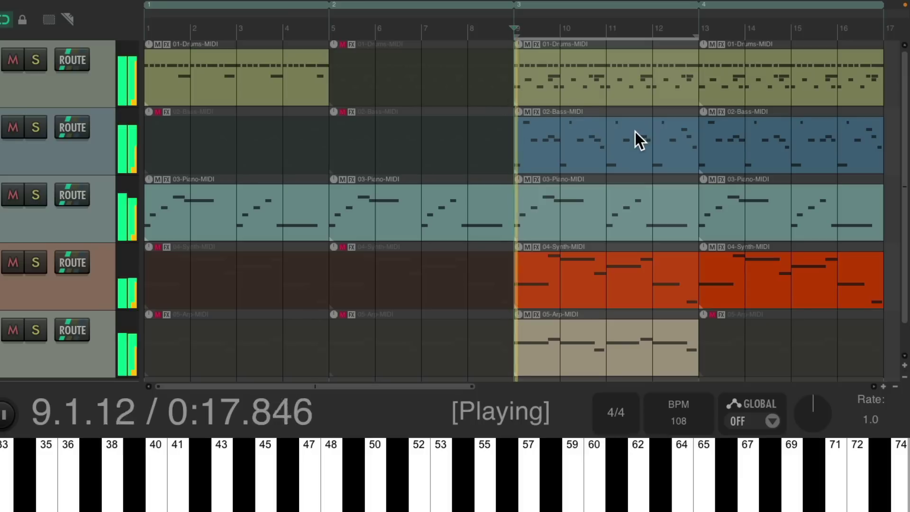
key("Left")
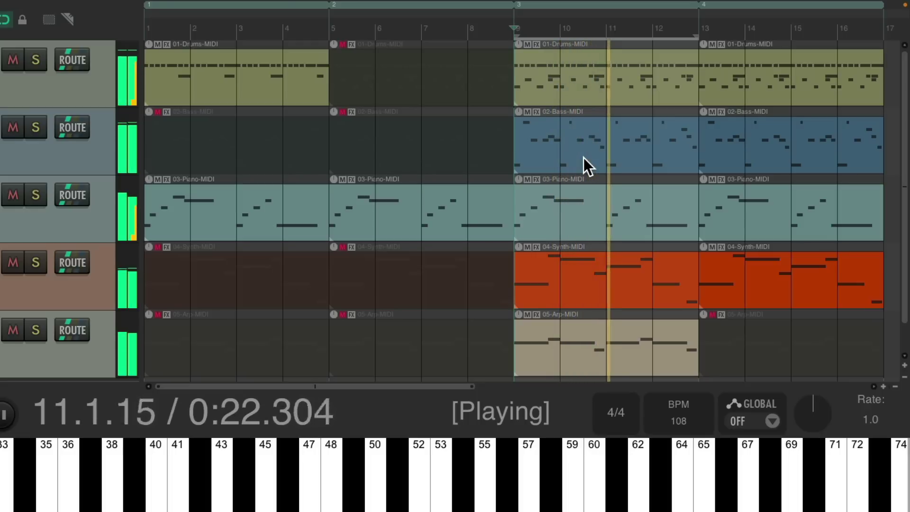
key("1")
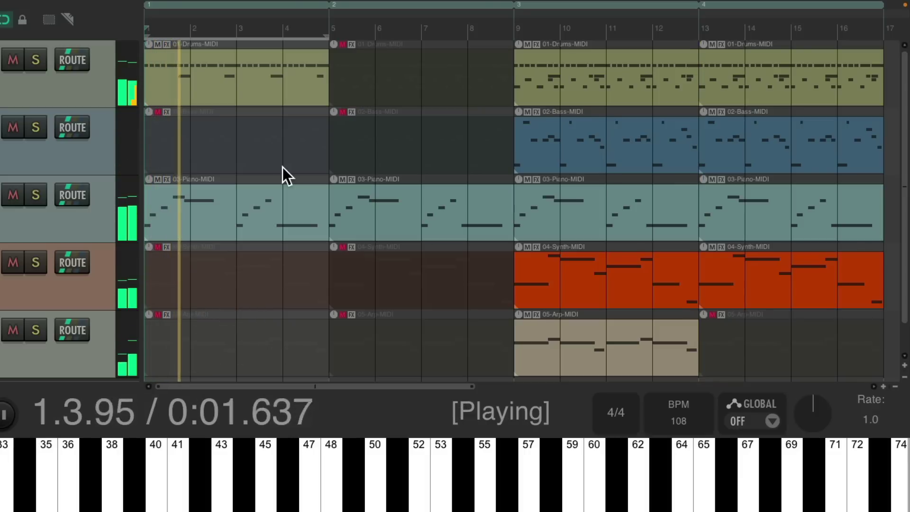
key("2")
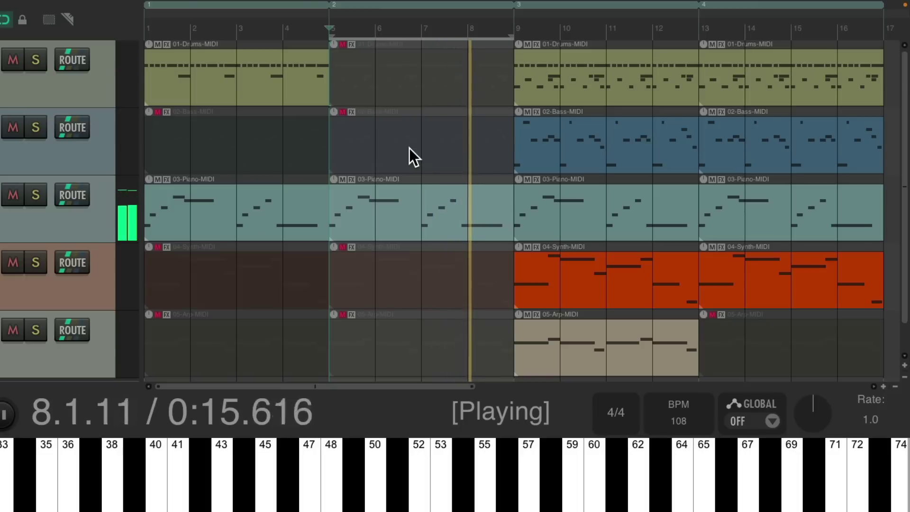
key("space")
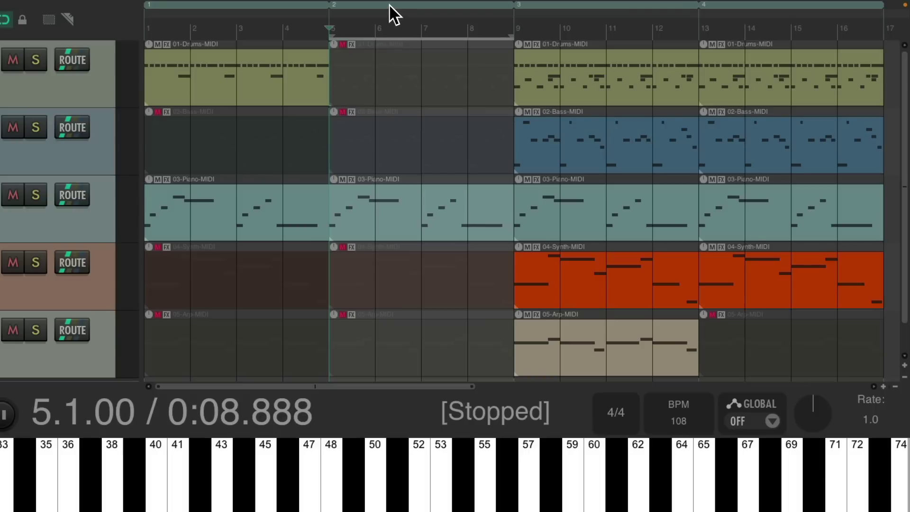
Rearrange the regions by moving region 2 ahead of region 1 and region 4 ahead of region 3
left_click_drag(144, 22, 365, 100)
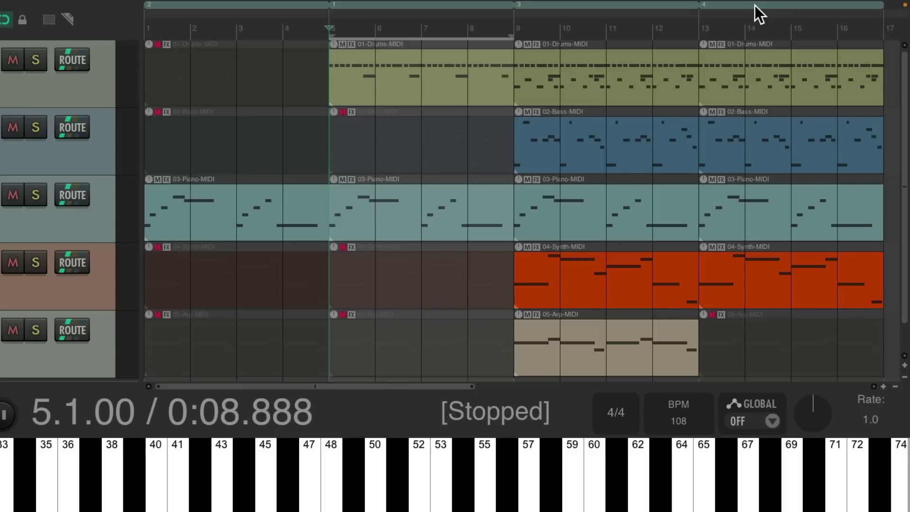
left_click_drag(515, 22, 517, 24)
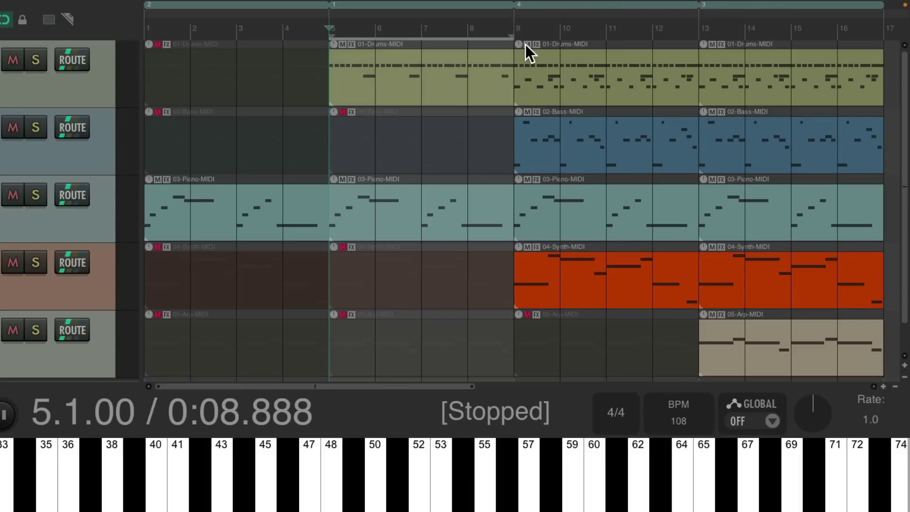
Copy region 1 with its items to bar 17 and region 2 with its items to bar 21
scroll(446, 150, "down", 3)
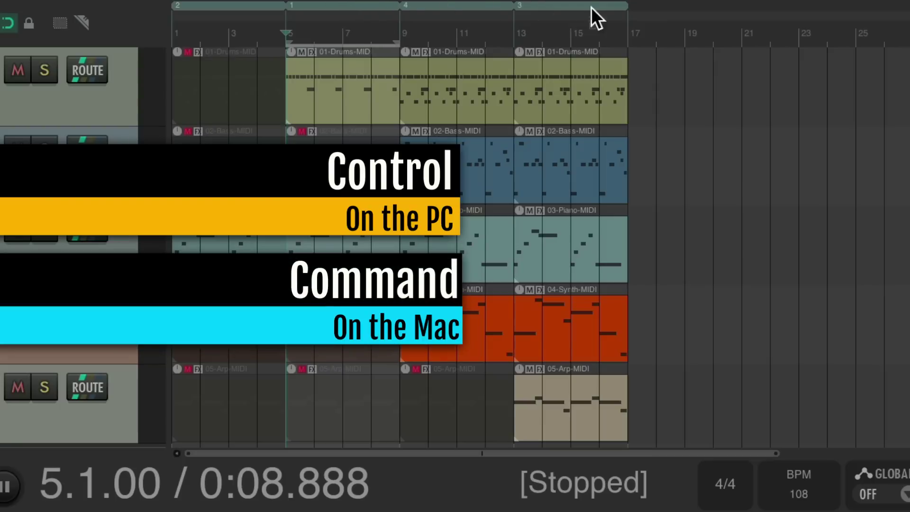
left_click_drag(625, 23, 627, 24)
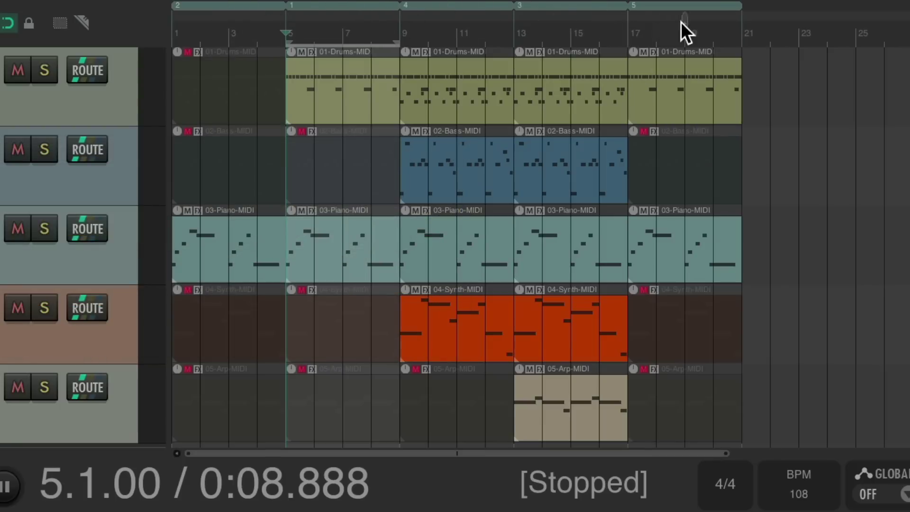
key("ctrl+v")
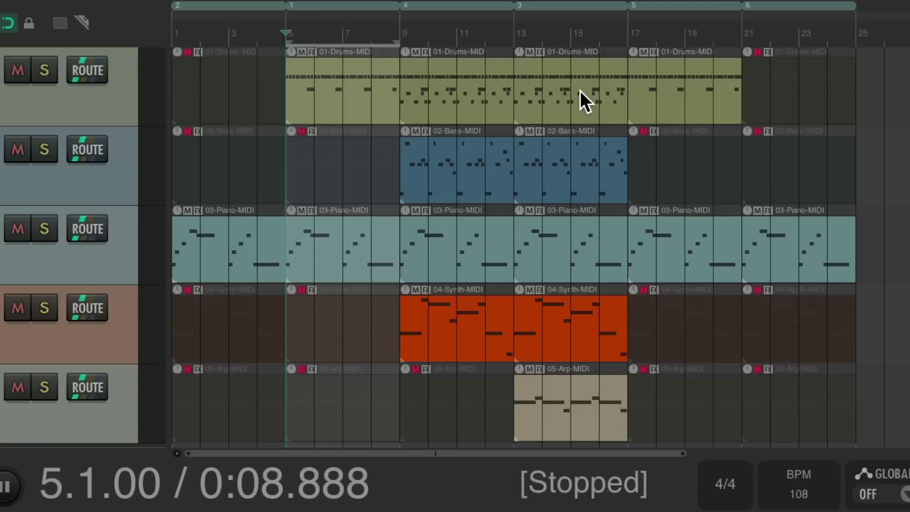
Step the loop selection forward through the regions one by one until it wraps around to bar 1
key("]")
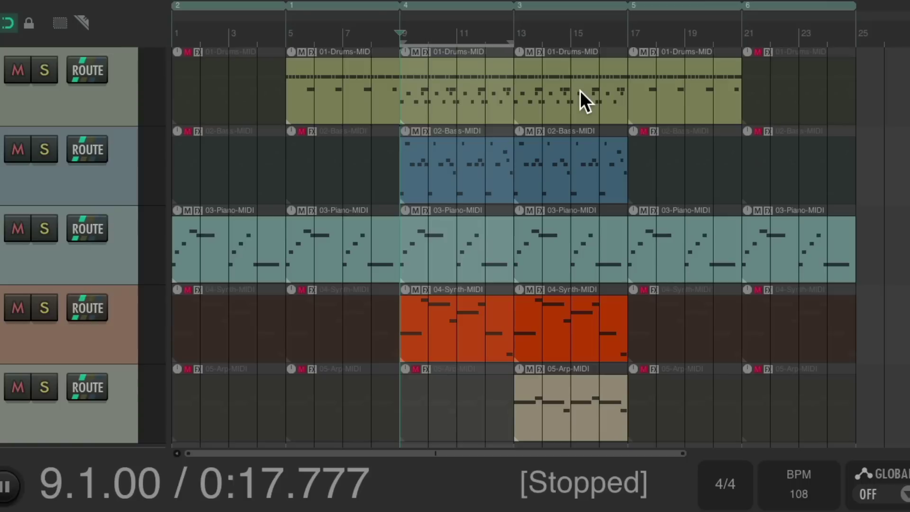
key("]")
key("]")
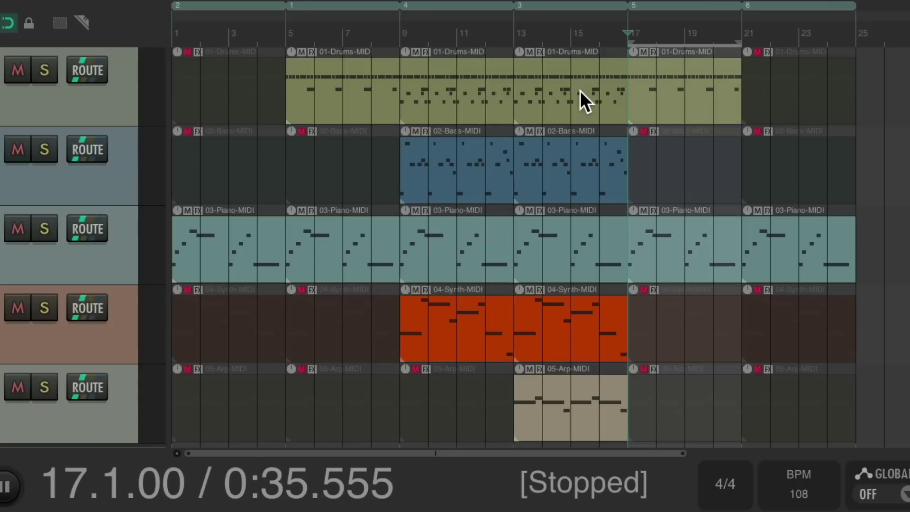
key("]")
key("]")
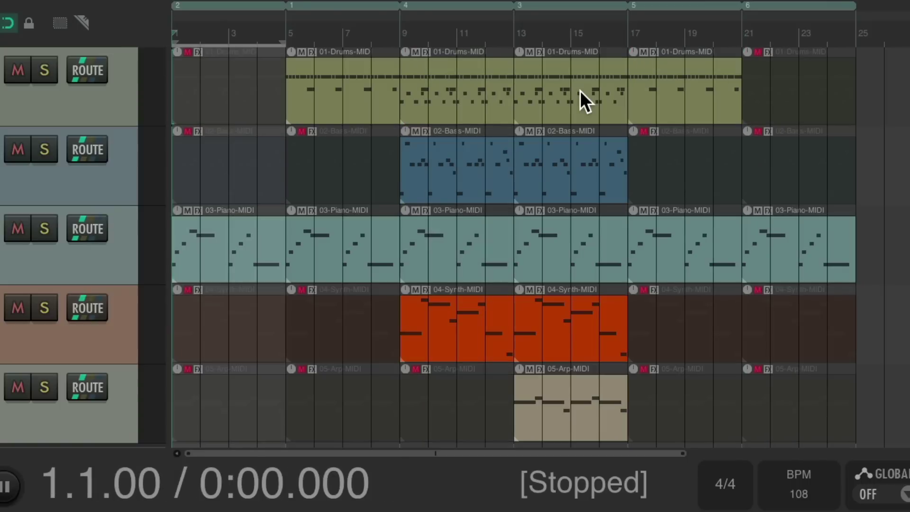
Clear the time selection and play the arrangement from the start, and switch to region 4 followed by region 1
key("Escape")
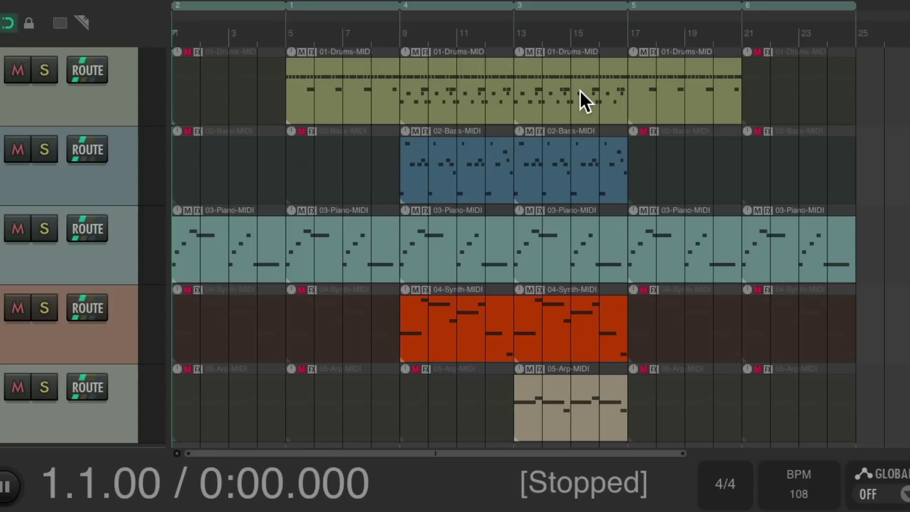
key("space")
left_click(489, 116)
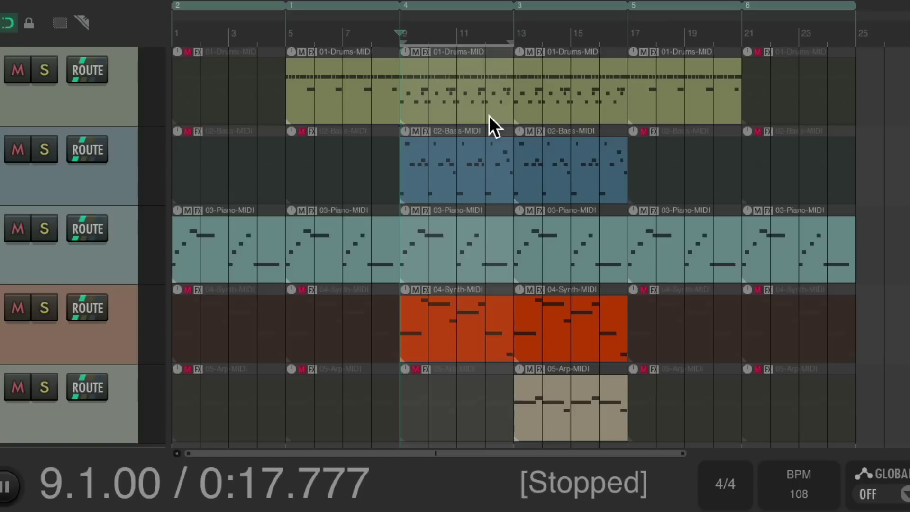
left_click(318, 103)
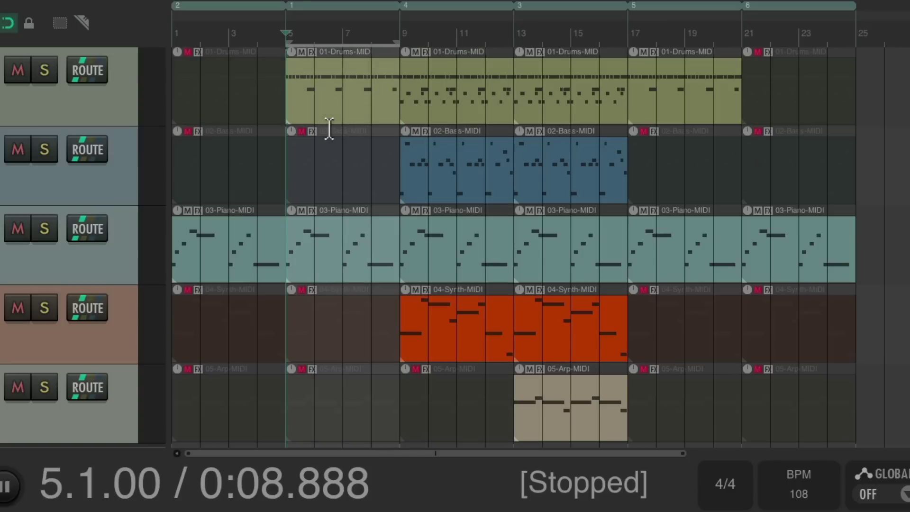
View region 1's drum item in the MIDI editor, close it, and return to the project start with nothing selected
double_click(326, 80)
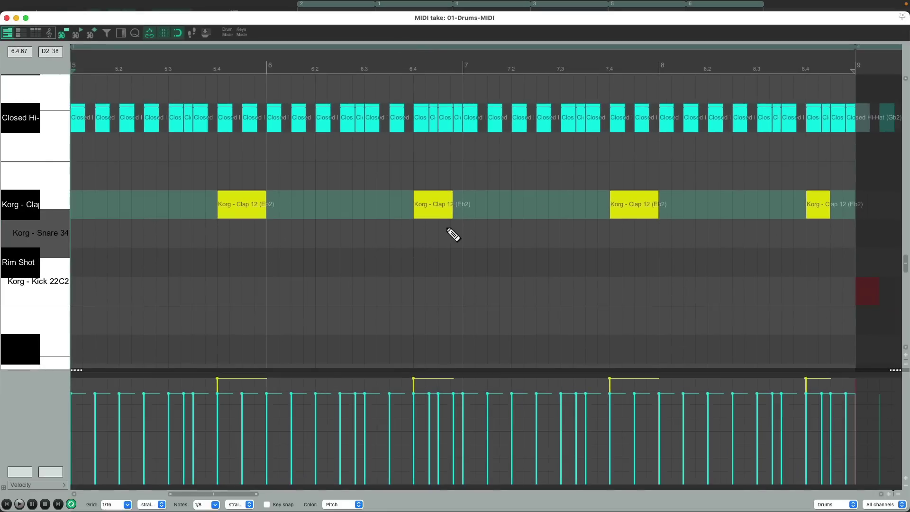
key("Escape")
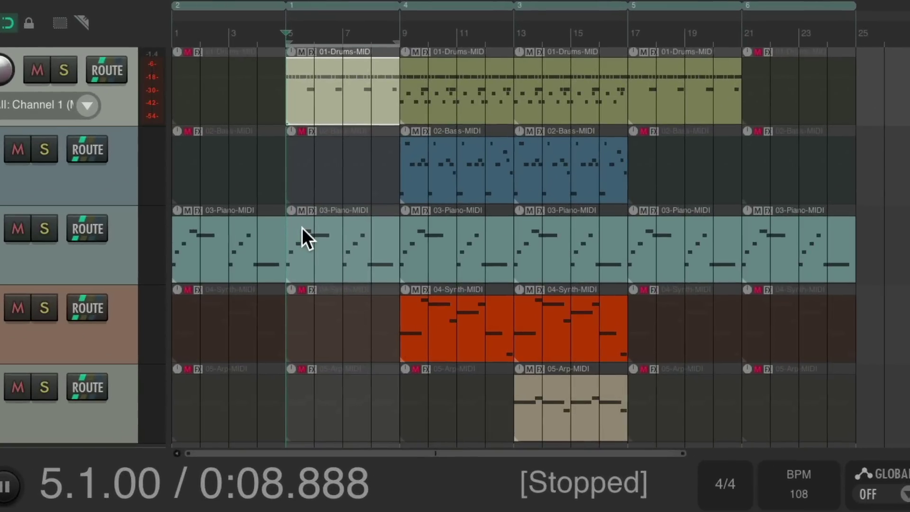
key("Escape")
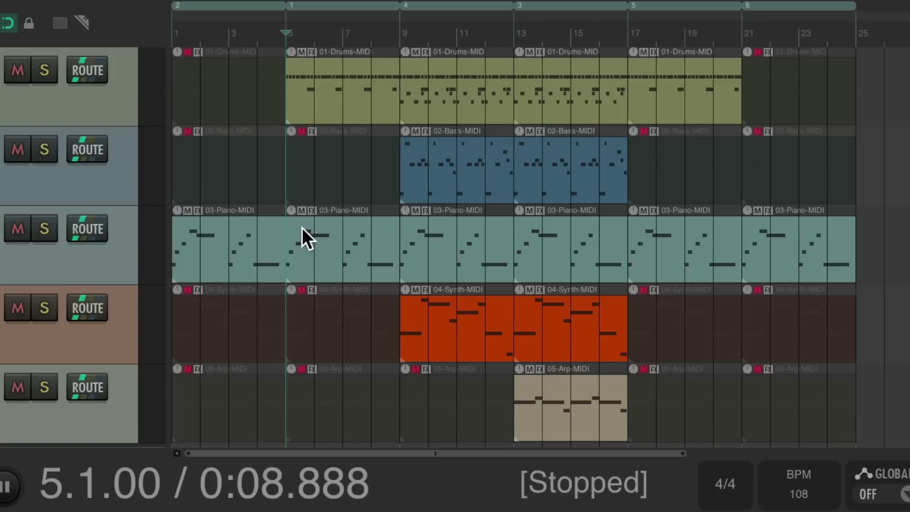
key("Home")
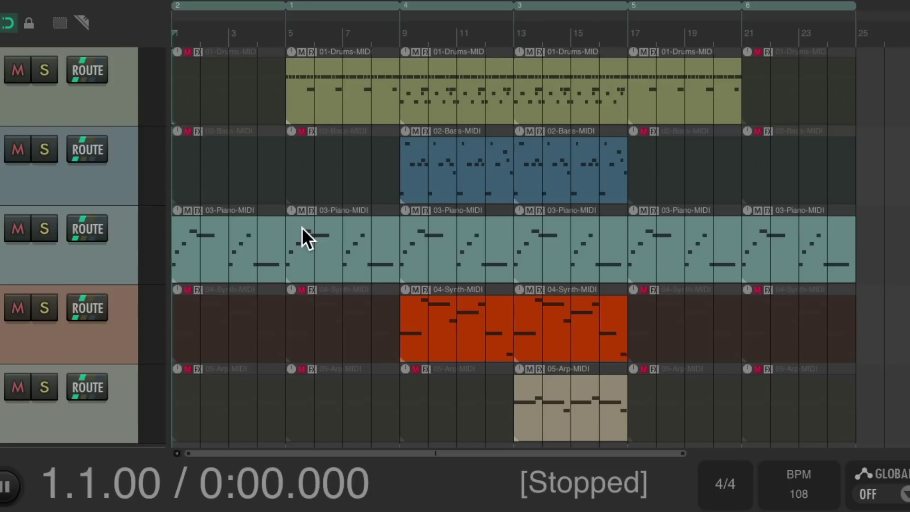